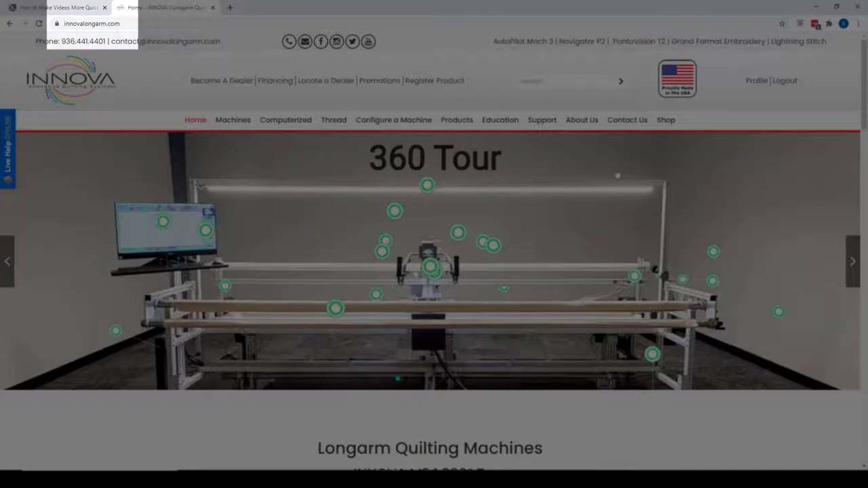
# On the Innova website, go to Support > Manuals and Bulletins and list the AutoPilot Mach 3 manuals.
pyautogui.moveTo(542, 126)
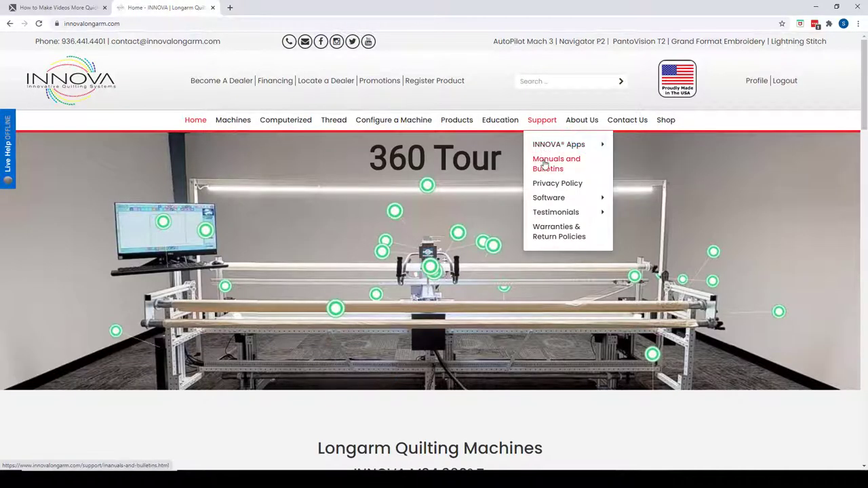
pyautogui.click(545, 164)
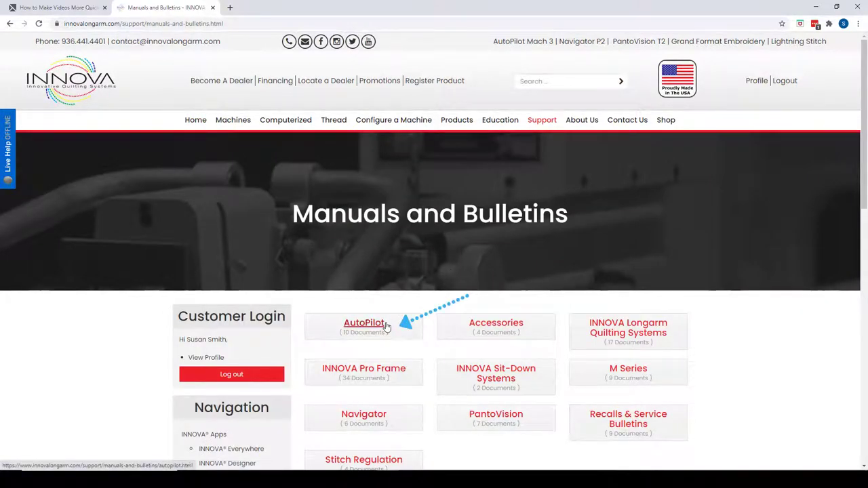
pyautogui.click(386, 327)
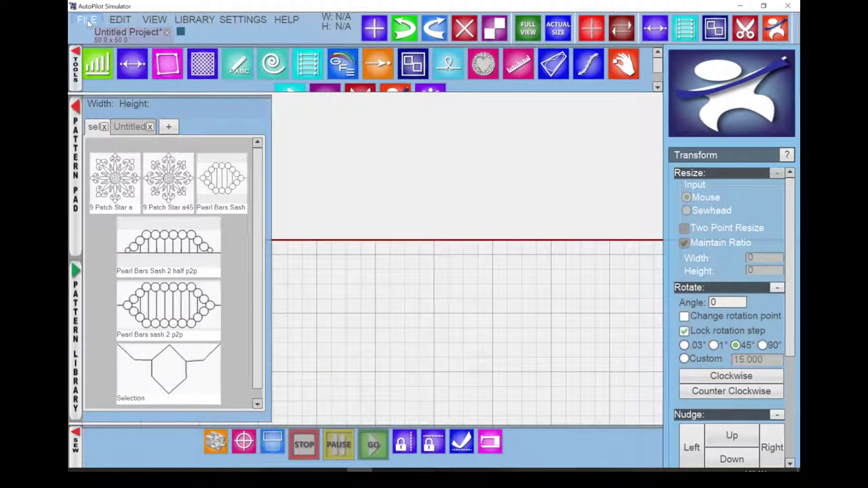
# Open the Pattern Import window from FILE > LIBRARY > Import Pattern.
pyautogui.click(86, 19)
pyautogui.moveTo(98, 155)
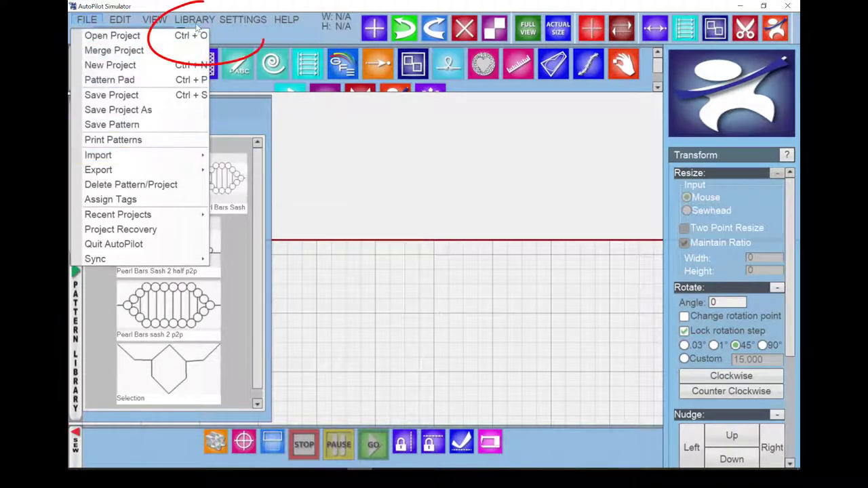
pyautogui.moveTo(196, 24)
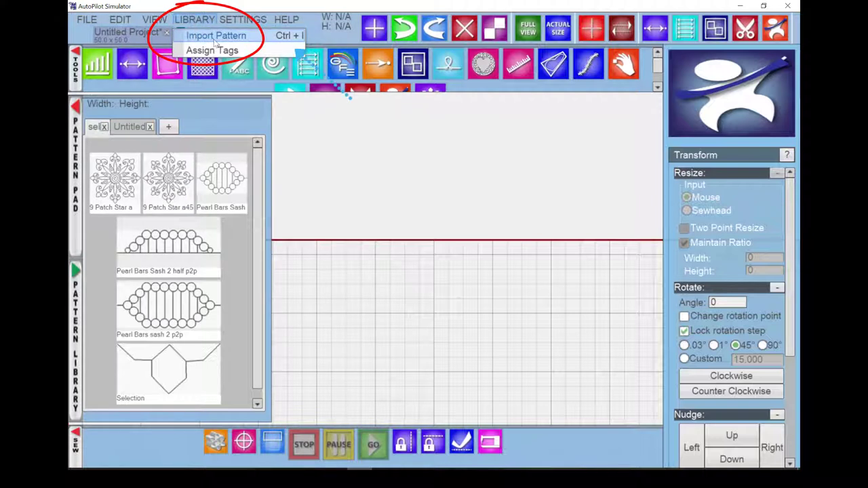
pyautogui.click(273, 43)
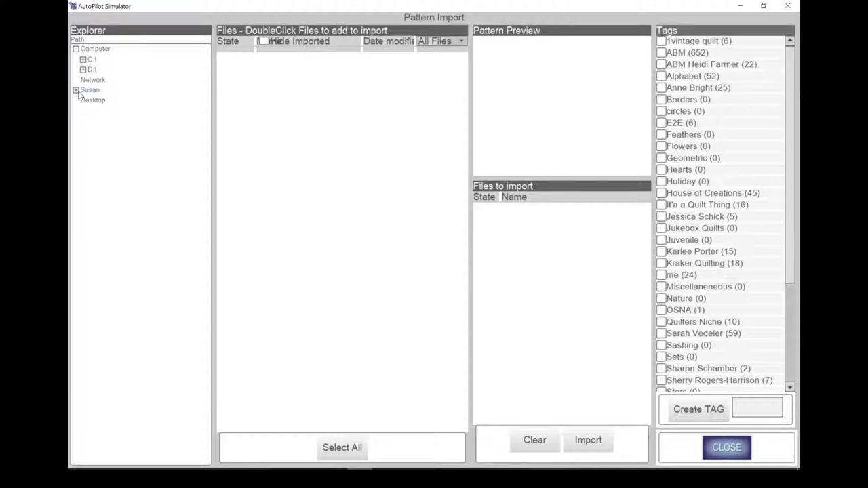
# Create a new tag named 'Embroidery'.
pyautogui.click(75, 90)
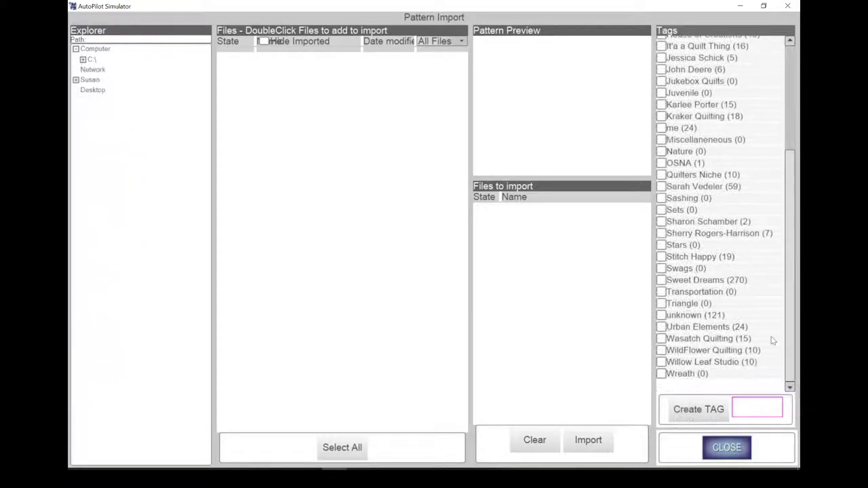
pyautogui.scroll(5, 772, 341)
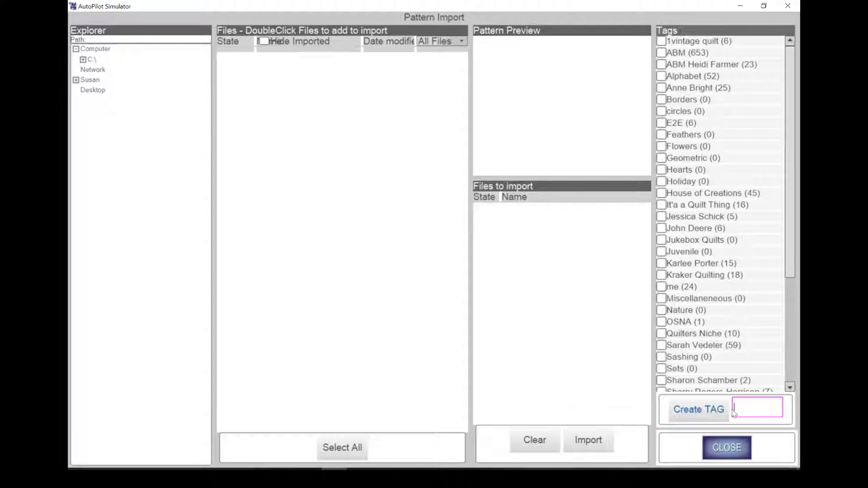
pyautogui.write('Embro')
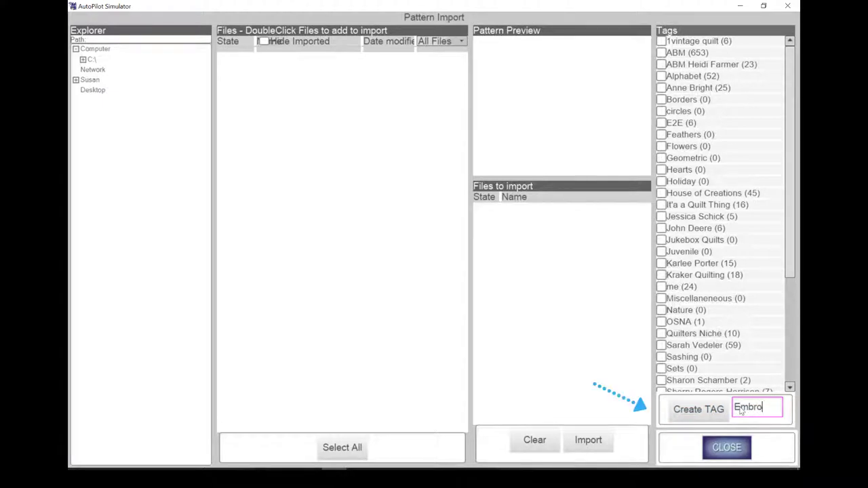
pyautogui.write('idery')
pyautogui.click(719, 413)
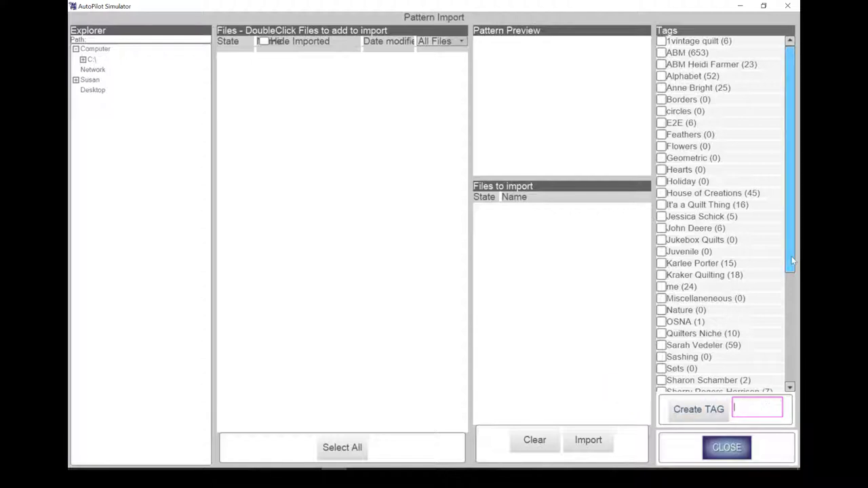
# Sort the tag list alphabetically.
pyautogui.moveTo(791, 265); pyautogui.dragTo(790, 388)
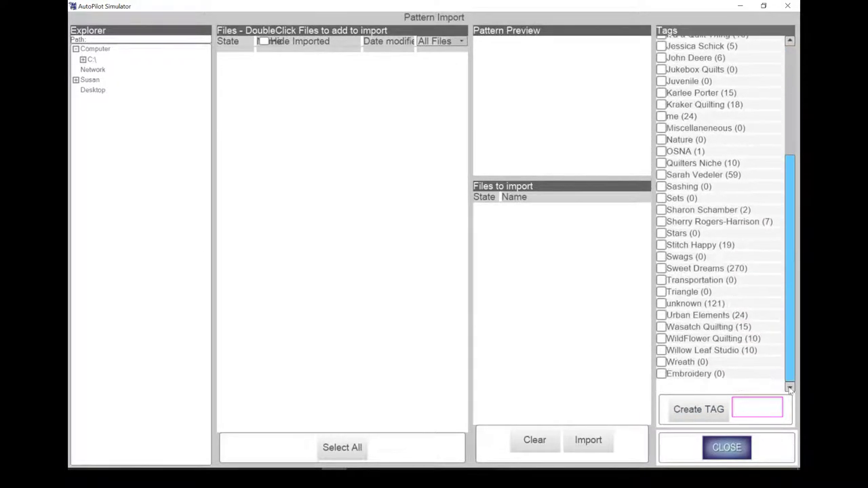
pyautogui.rightClick(695, 377)
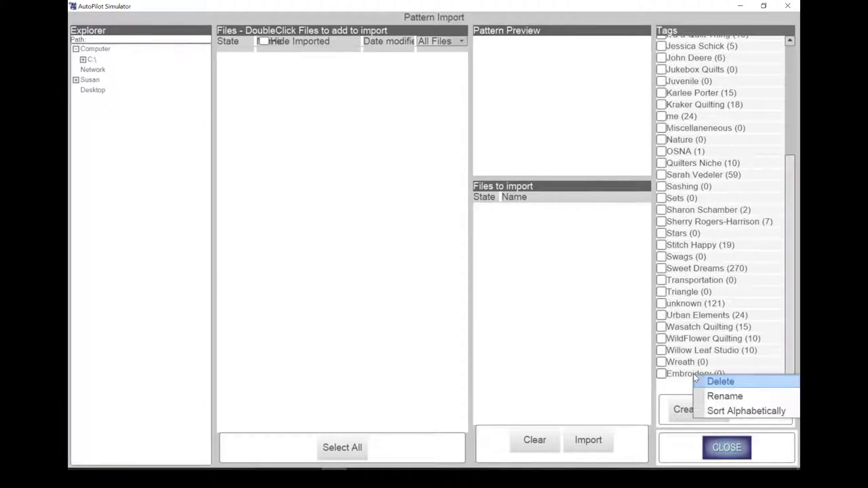
pyautogui.click(718, 411)
# Tick the Embroidery tag and delete it.
pyautogui.scroll(3, 735, 349)
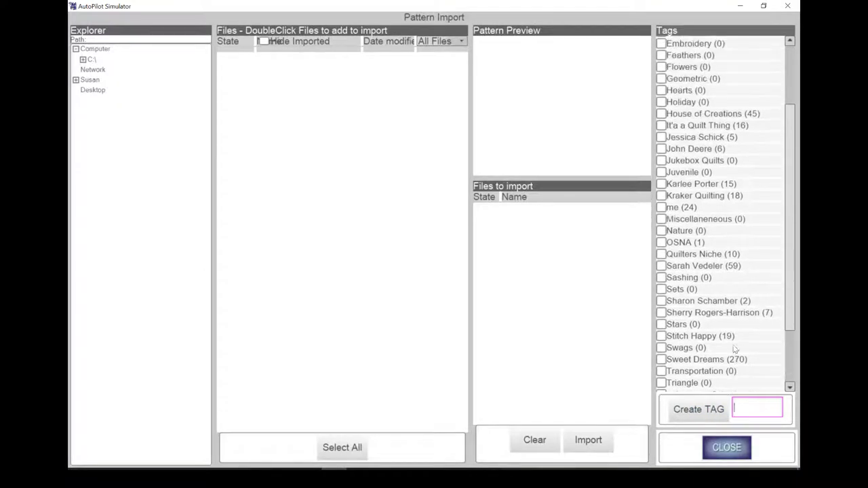
pyautogui.scroll(3, 735, 349)
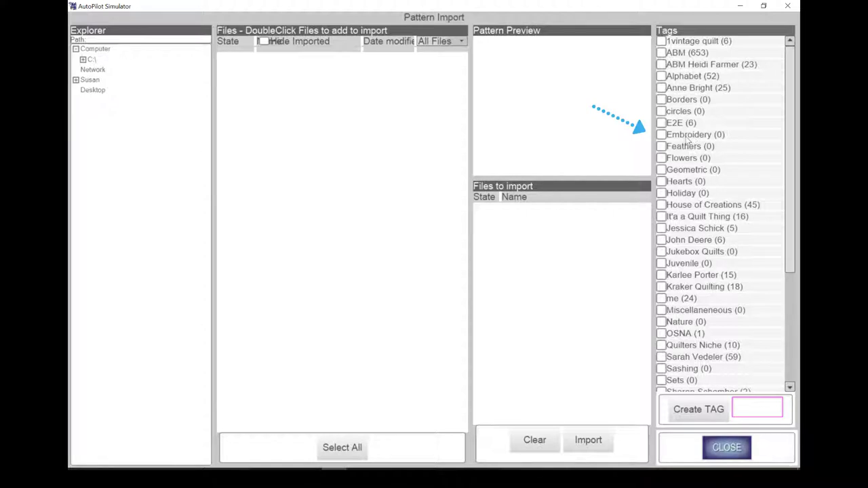
pyautogui.click(662, 135)
pyautogui.rightClick(676, 139)
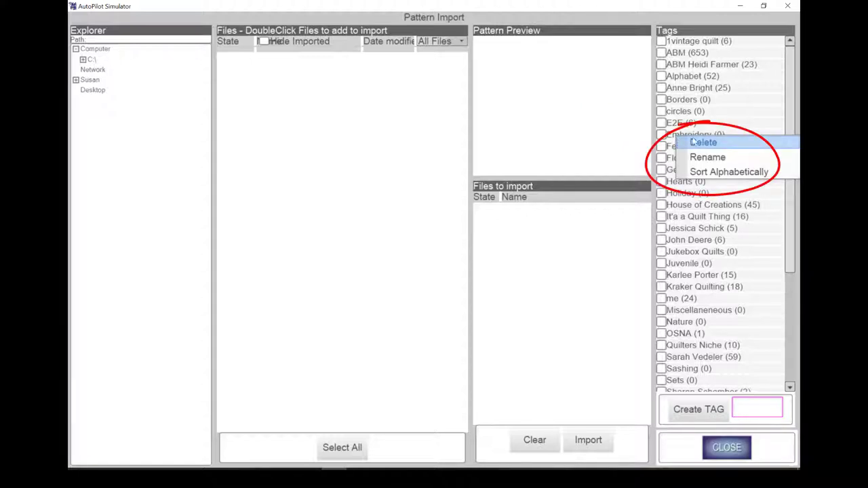
pyautogui.click(702, 143)
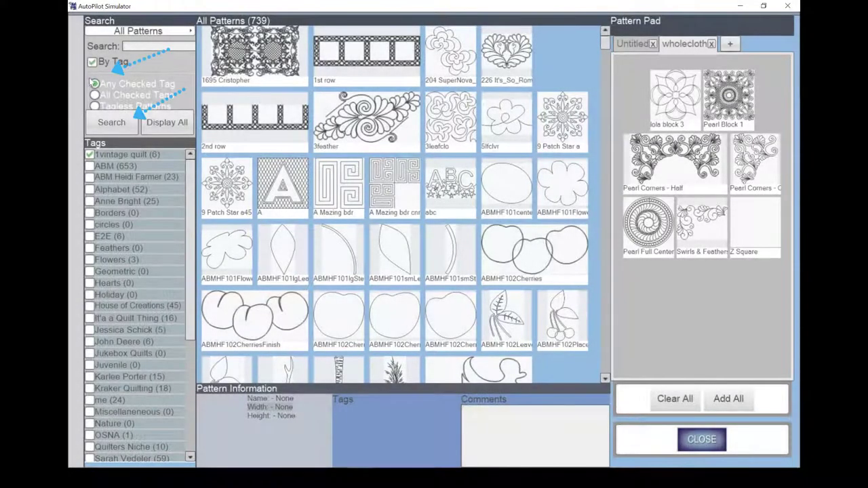
# Search the library by the 1vintage quilt tag, returning six patterns.
pyautogui.click(103, 125)
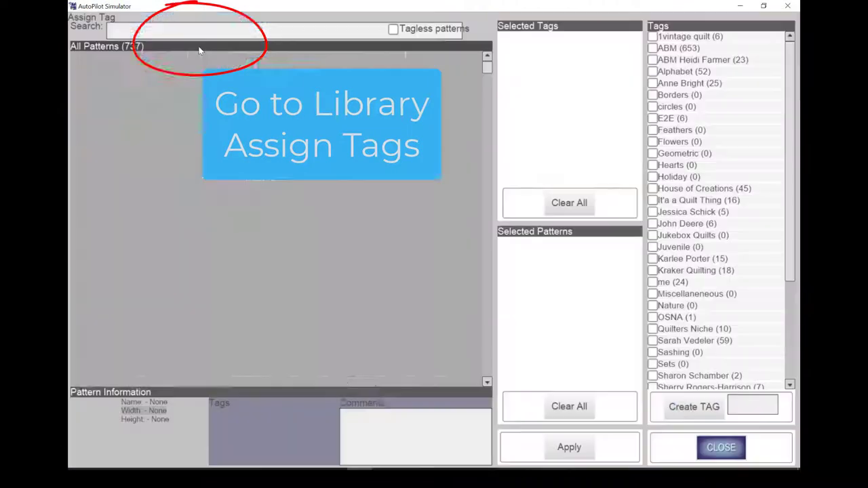
# In Assign Tags, search 'holly', select holly simple pano, and check its Sweet Dreams tag without deleting it.
pyautogui.click(243, 33)
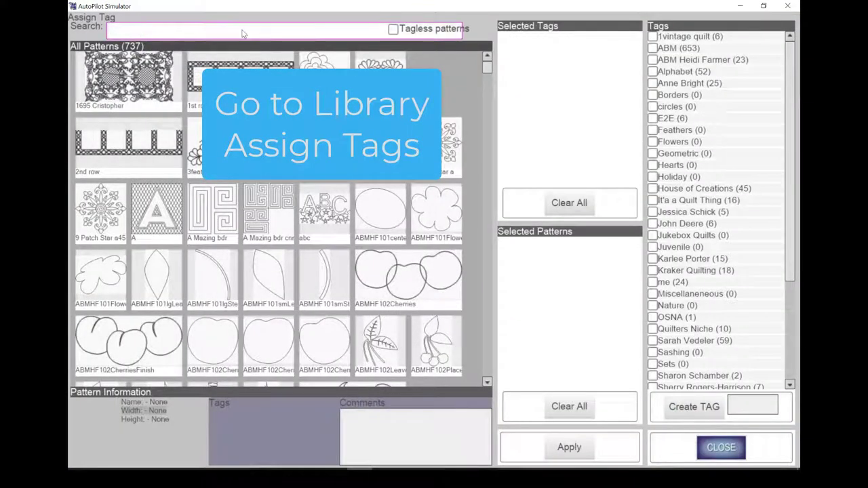
pyautogui.write('hol')
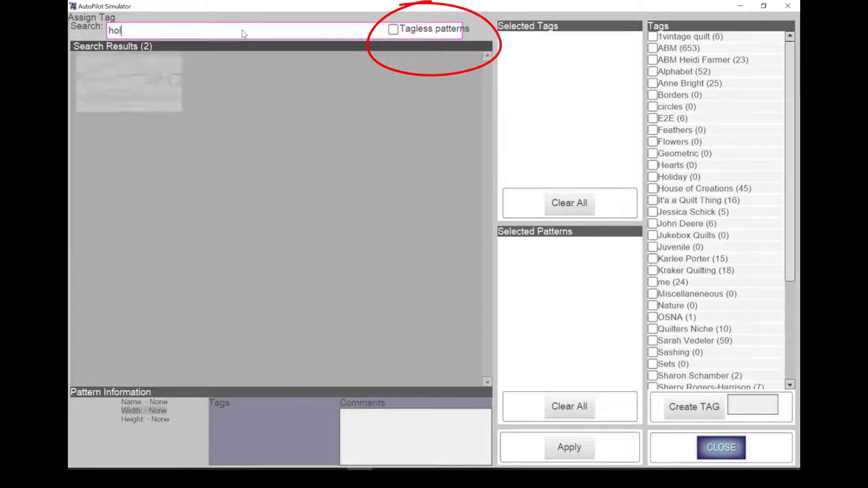
pyautogui.write('ly')
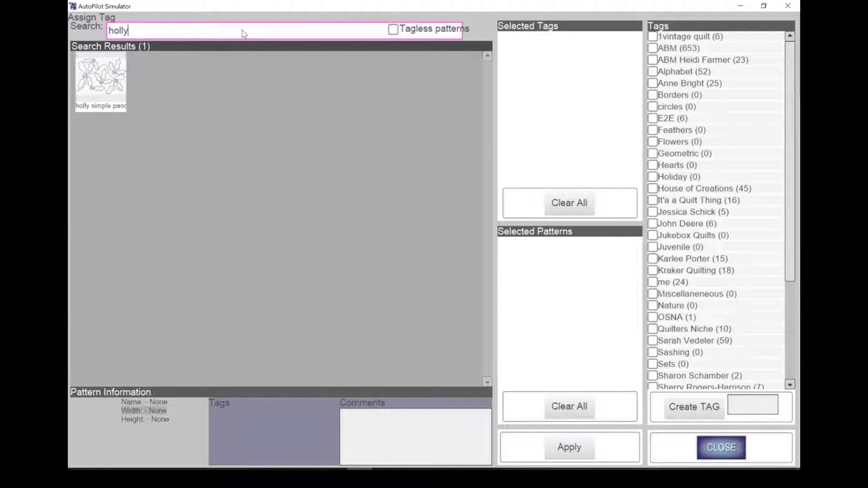
pyautogui.click(93, 73)
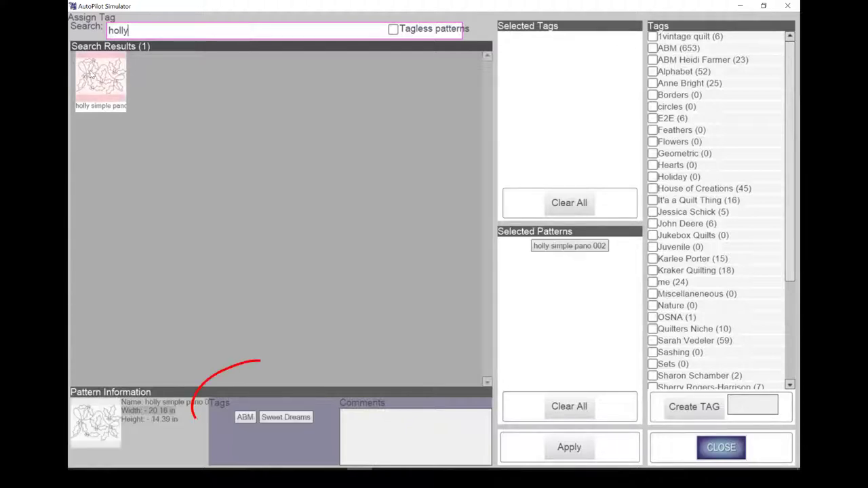
pyautogui.rightClick(296, 418)
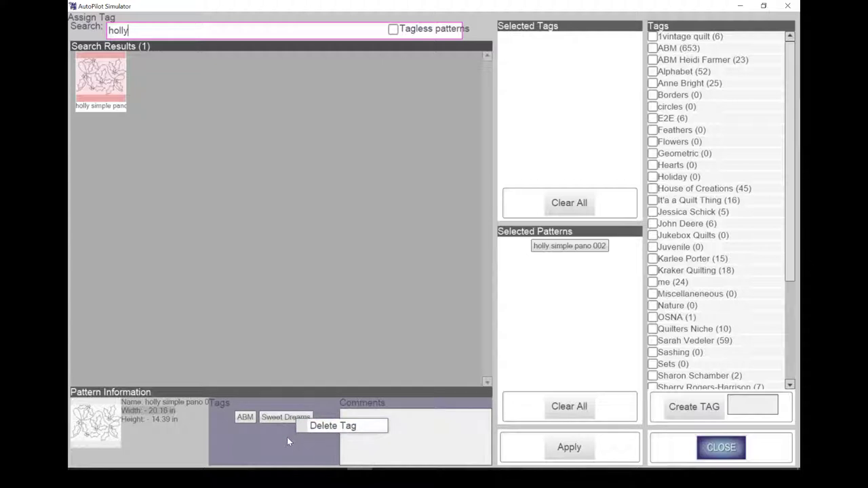
pyautogui.click(287, 437)
pyautogui.click(393, 430)
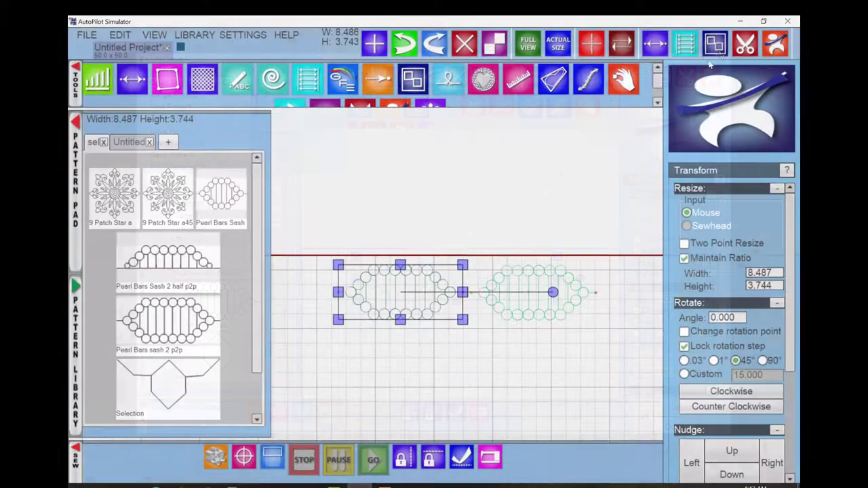
# Attach the right Pearl Bars shape to the left one.
pyautogui.click(661, 76)
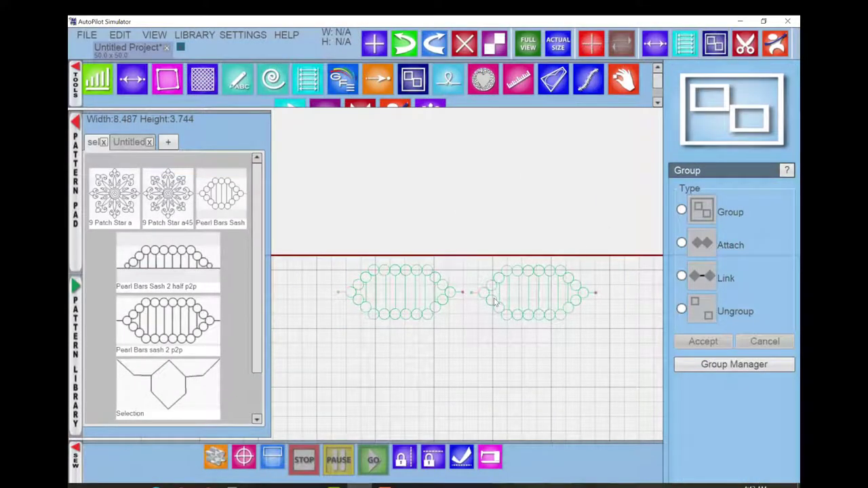
pyautogui.click(410, 298)
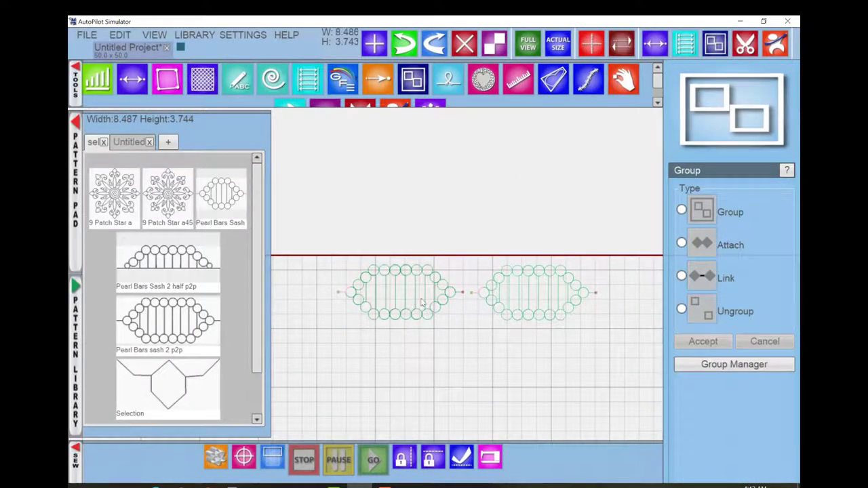
pyautogui.click(704, 247)
pyautogui.click(527, 296)
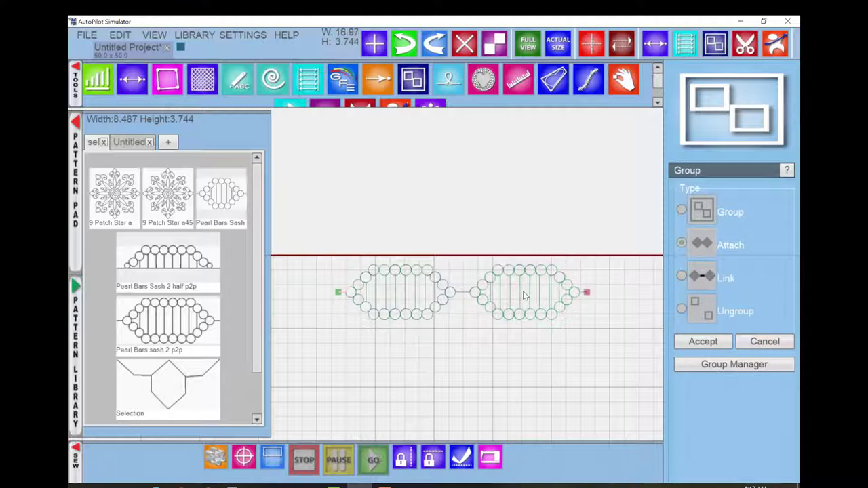
pyautogui.click(704, 343)
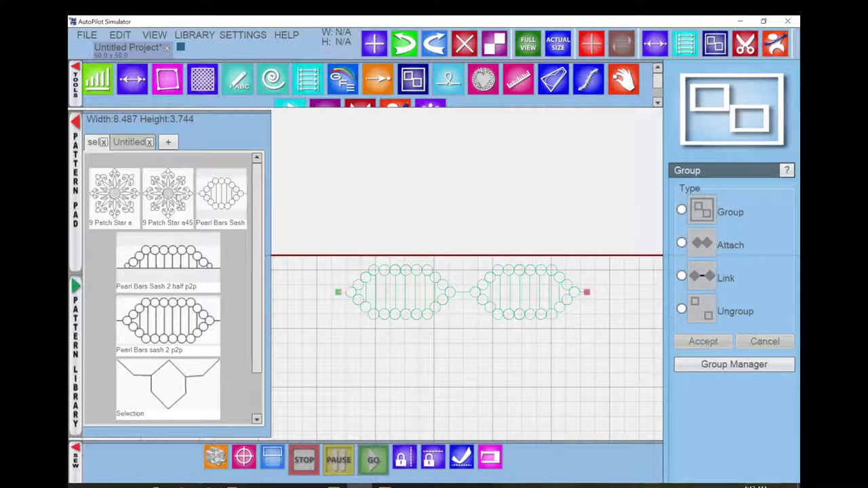
# Test an auto-fit row stretched to three repeats, then end the attempt.
pyautogui.click(126, 82)
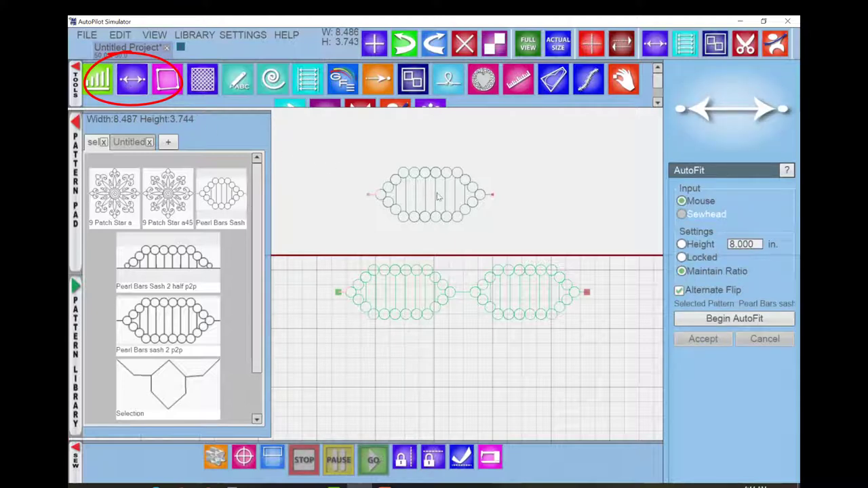
pyautogui.click(705, 318)
pyautogui.click(328, 166)
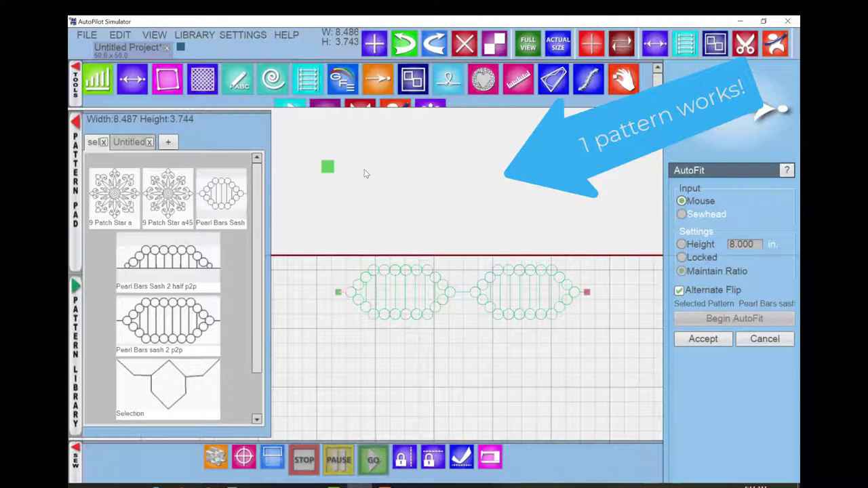
pyautogui.click(364, 169)
pyautogui.click(407, 166)
pyautogui.click(437, 177)
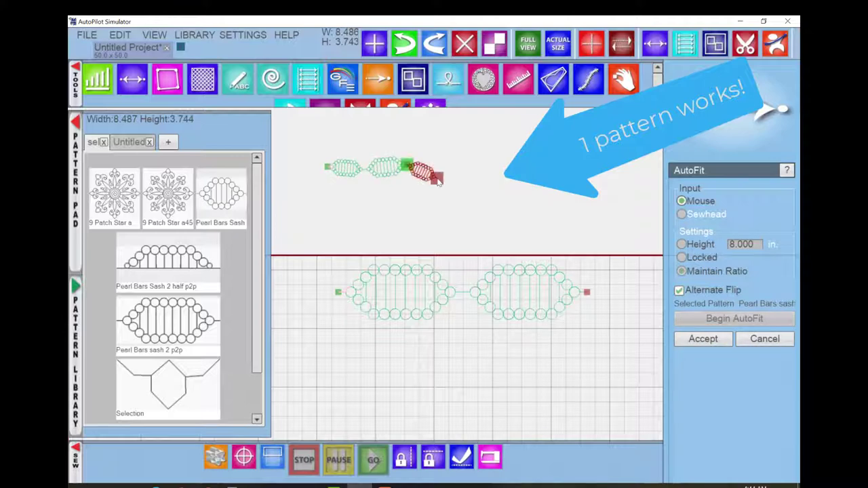
pyautogui.click(703, 338)
# Try auto-fitting the two-piece pearl bar, dismiss the point-to-point error, and marquee-select both repeats.
pyautogui.click(422, 312)
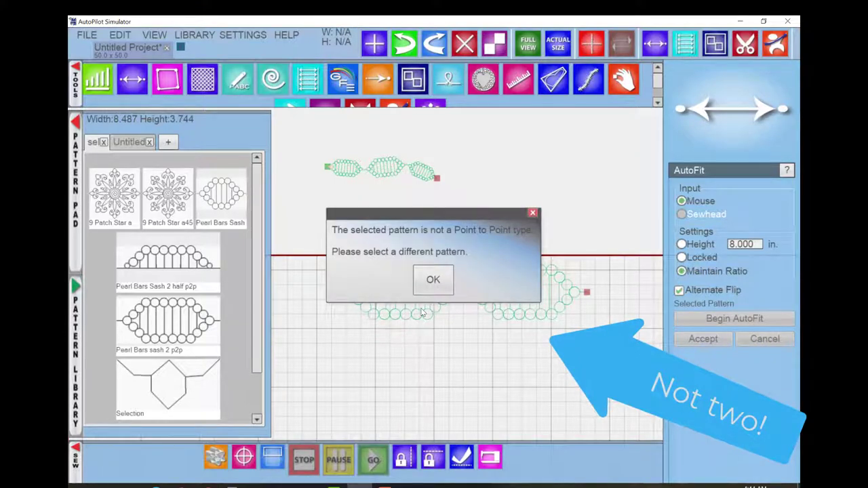
pyautogui.click(437, 287)
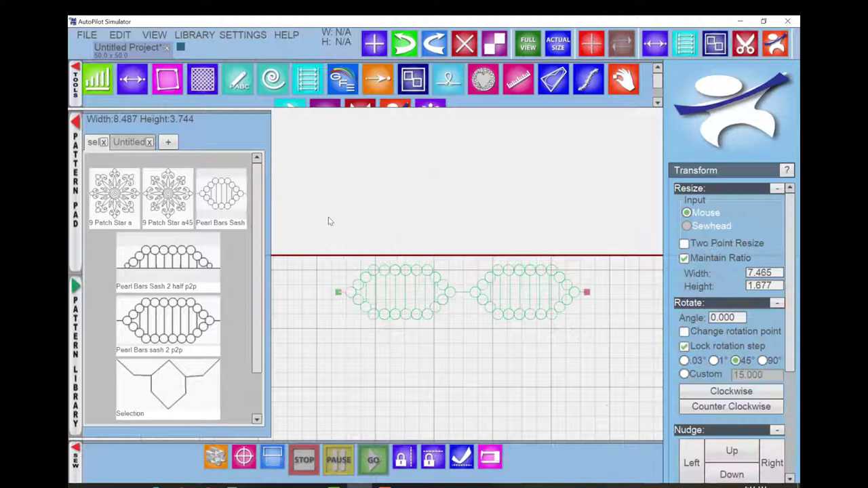
pyautogui.moveTo(308, 221); pyautogui.dragTo(605, 337)
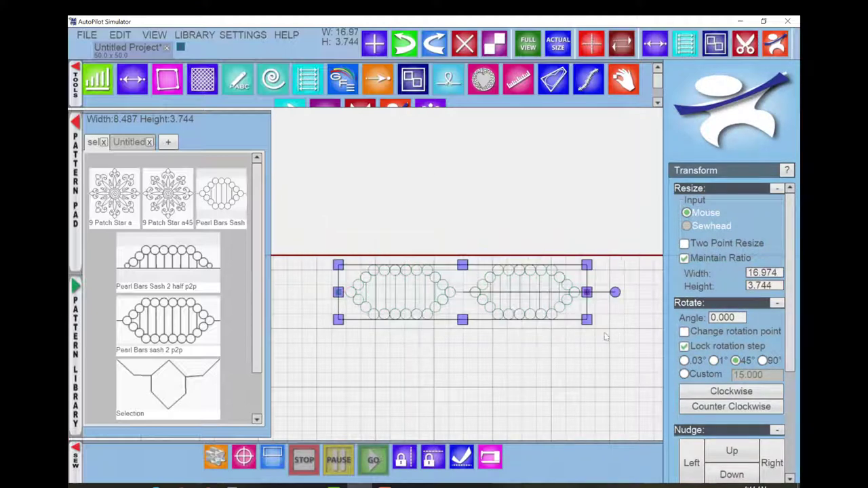
# Save the selection as pattern 'Pearl Bars sash 2x p2p' with comment '2 repeats'.
pyautogui.click(87, 35)
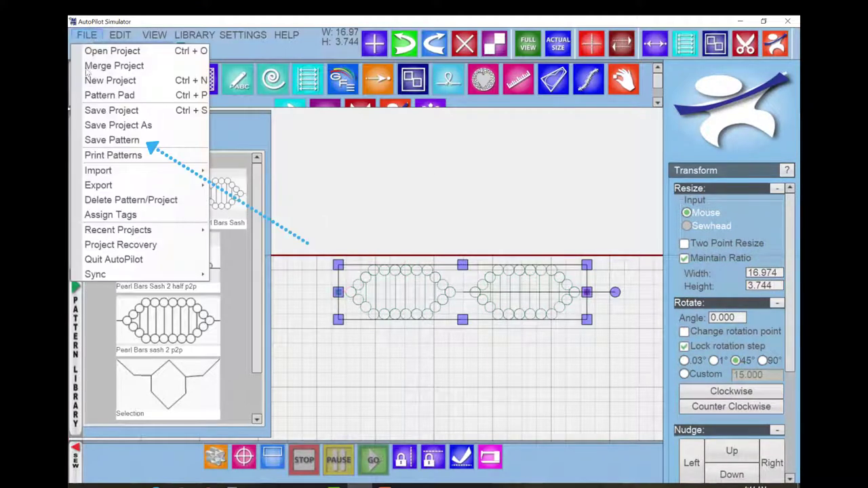
pyautogui.click(100, 145)
pyautogui.moveTo(352, 316); pyautogui.dragTo(324, 319)
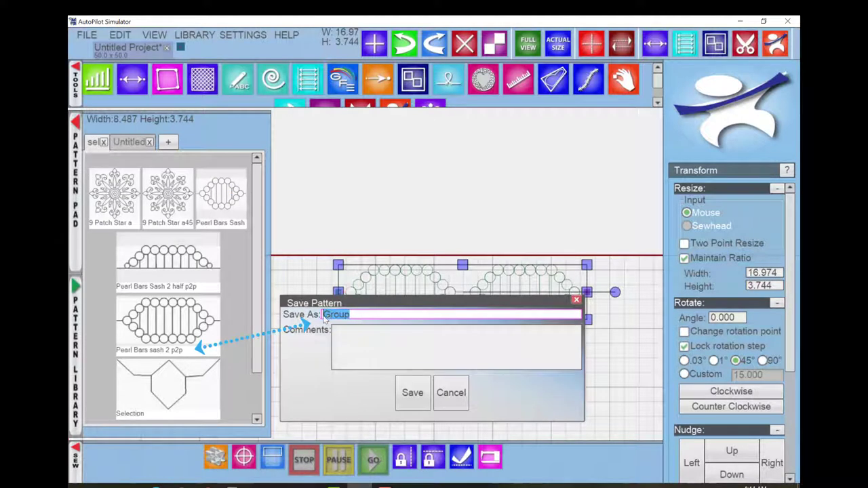
pyautogui.write('Pearl Bar')
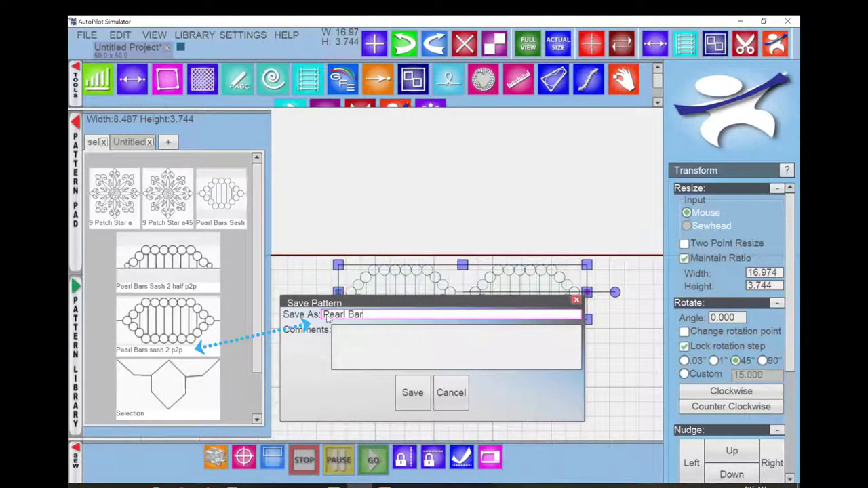
pyautogui.write('s sash 2x p2p')
pyautogui.click(390, 349)
pyautogui.write('2 ')
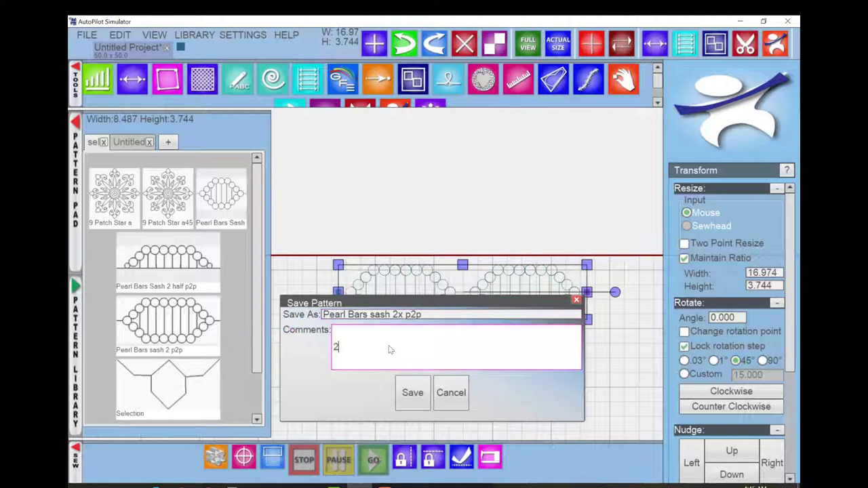
pyautogui.write('repeats')
pyautogui.click(413, 393)
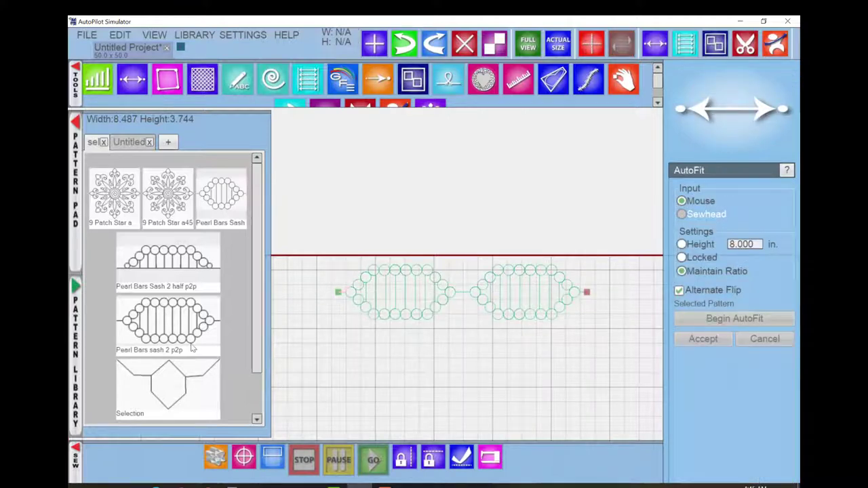
pyautogui.click(80, 385)
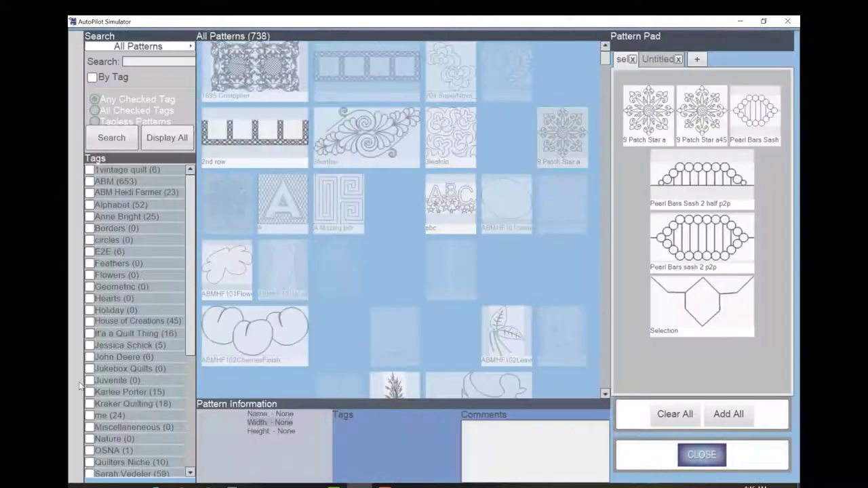
# Search Tagless Patterns and add Pearl Bars sash 2x p2p to the Pattern Pad.
pyautogui.click(93, 77)
pyautogui.click(94, 122)
pyautogui.click(112, 138)
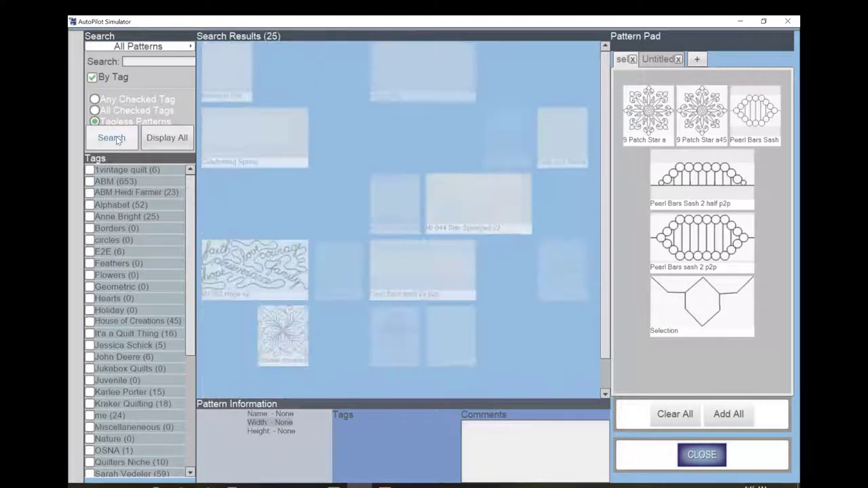
pyautogui.doubleClick(412, 268)
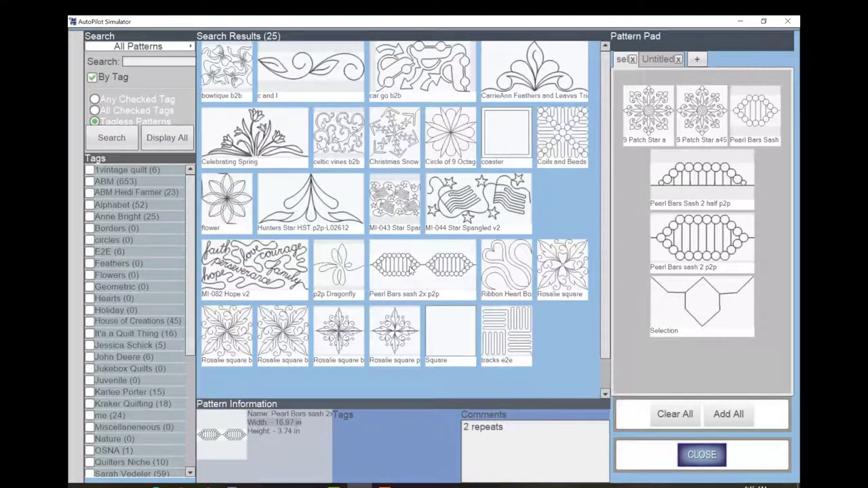
pyautogui.click(699, 455)
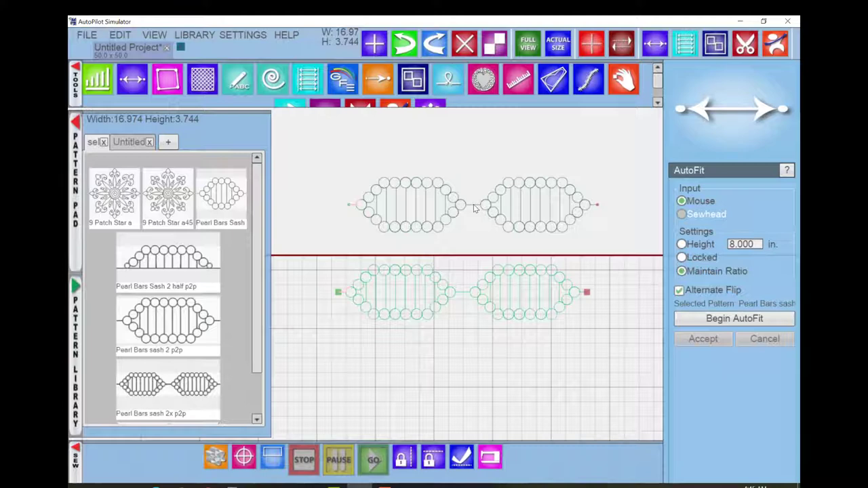
# Auto-fit a test sash row, then place one Pearl Bars sash 2x p2p on the canvas.
pyautogui.click(716, 319)
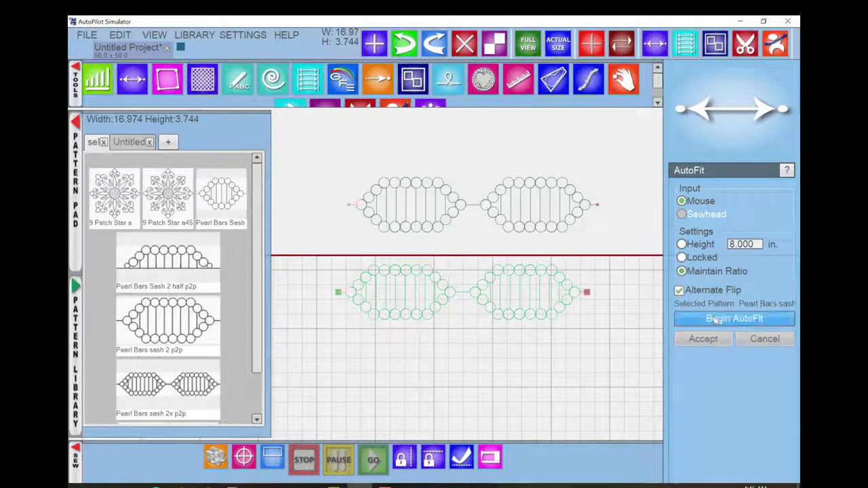
pyautogui.click(350, 157)
pyautogui.click(415, 157)
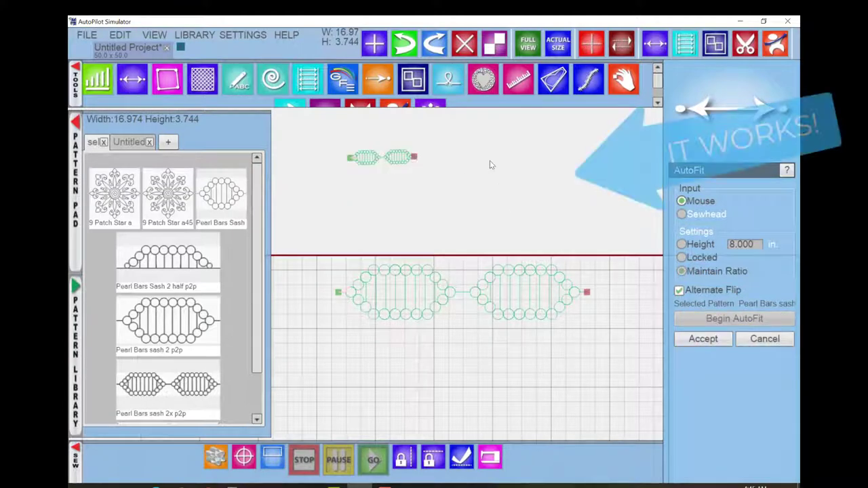
pyautogui.click(560, 164)
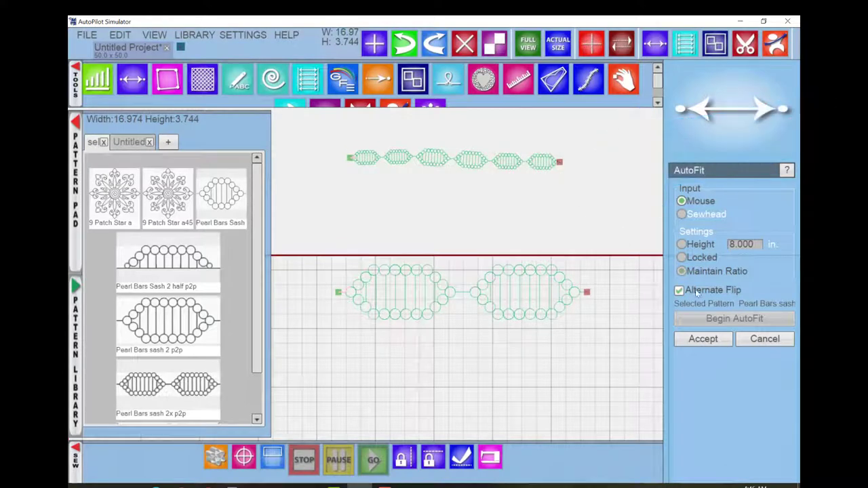
pyautogui.click(698, 341)
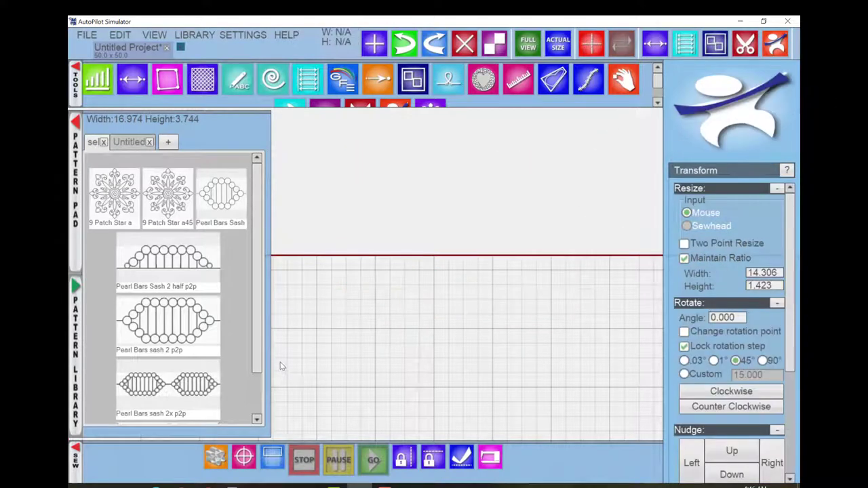
pyautogui.moveTo(185, 390); pyautogui.dragTo(449, 200)
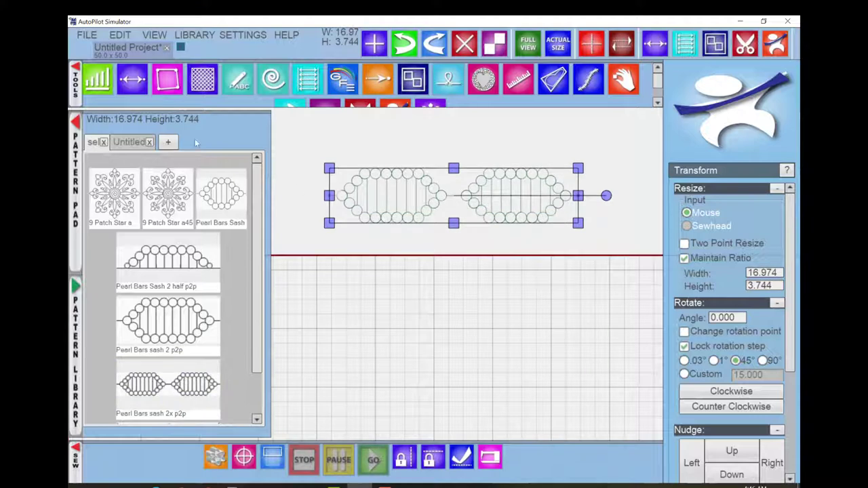
# Try File > Export > Export Selection, then cancel it.
pyautogui.click(85, 37)
pyautogui.moveTo(116, 186)
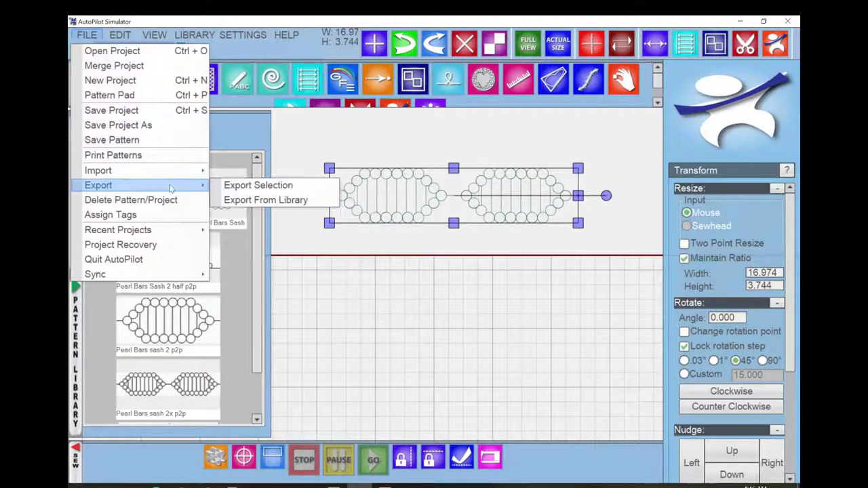
pyautogui.click(225, 187)
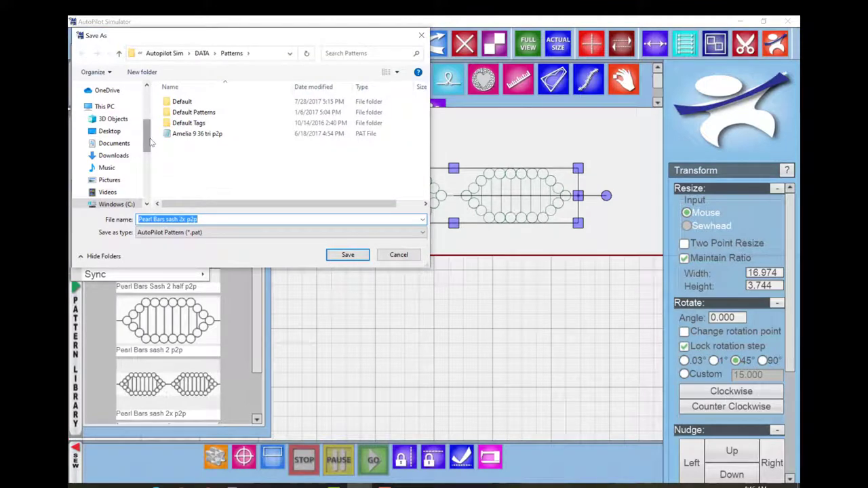
pyautogui.moveTo(147, 144); pyautogui.dragTo(146, 166)
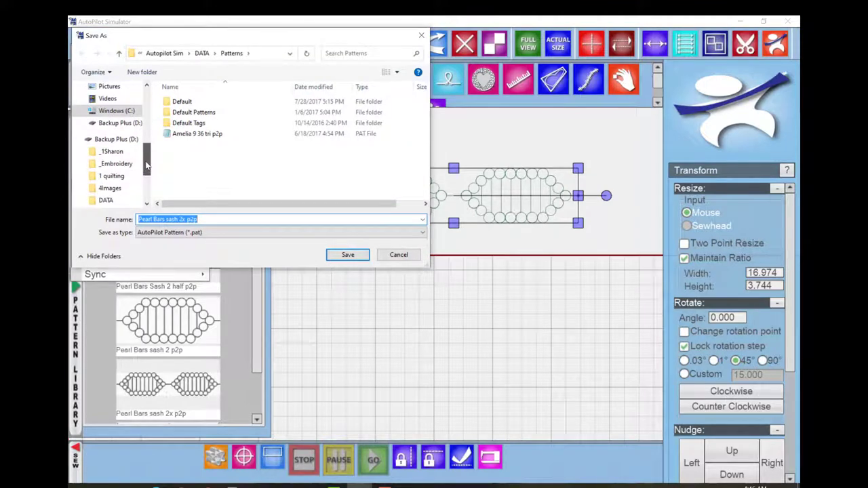
pyautogui.press('Escape')
pyautogui.click(87, 34)
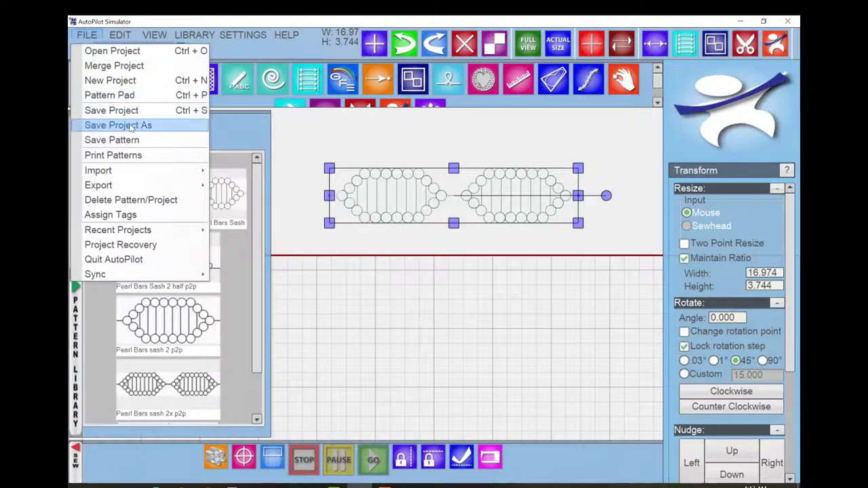
# Export Pearl Bars sash 2x p2p via File > Export > Export From Library.
pyautogui.moveTo(135, 185)
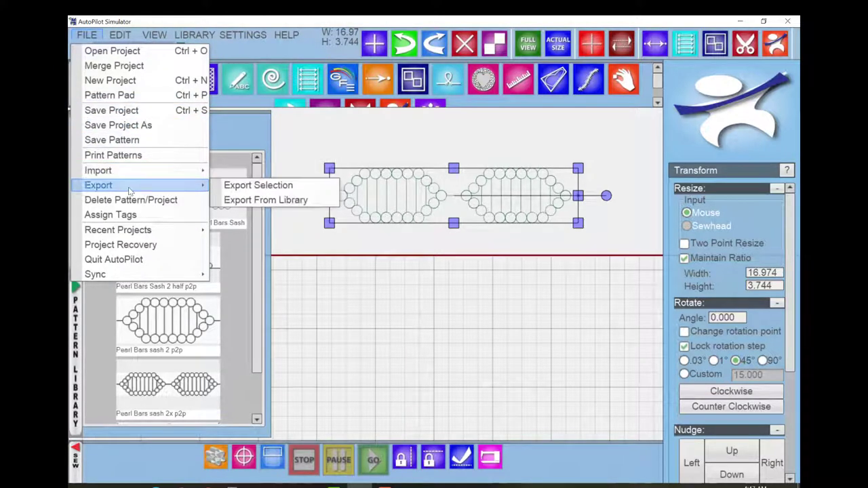
pyautogui.click(243, 201)
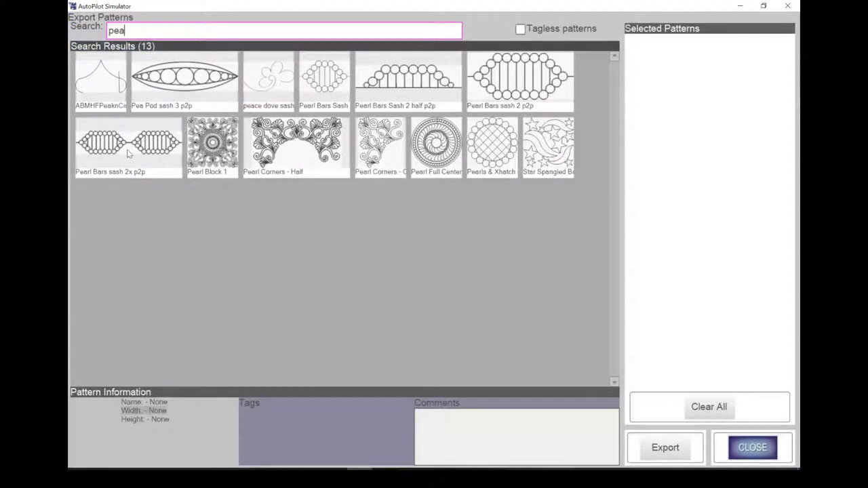
pyautogui.click(127, 149)
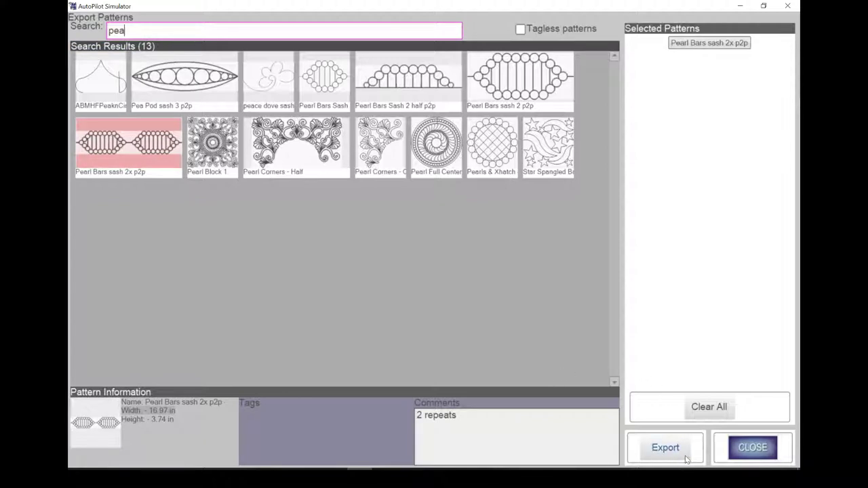
pyautogui.click(665, 448)
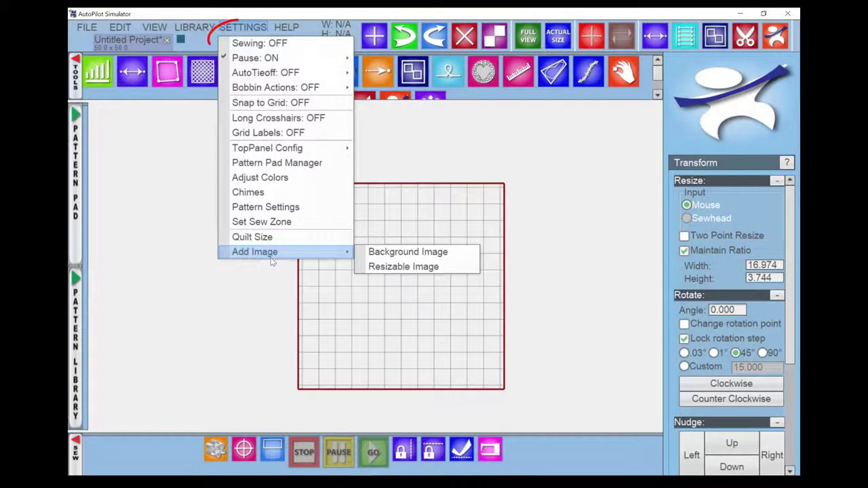
# Load the quilt photo 20200927_202318_HDR as the background and crop it to the quilt's four edges.
pyautogui.click(374, 255)
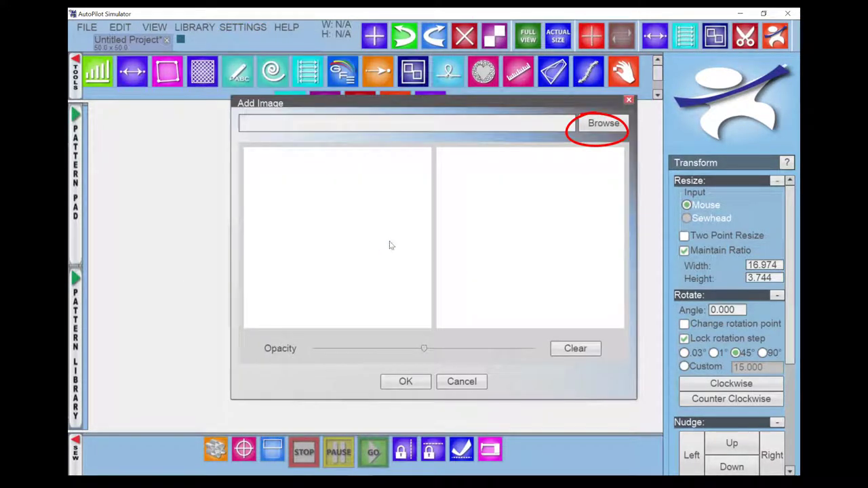
pyautogui.click(589, 126)
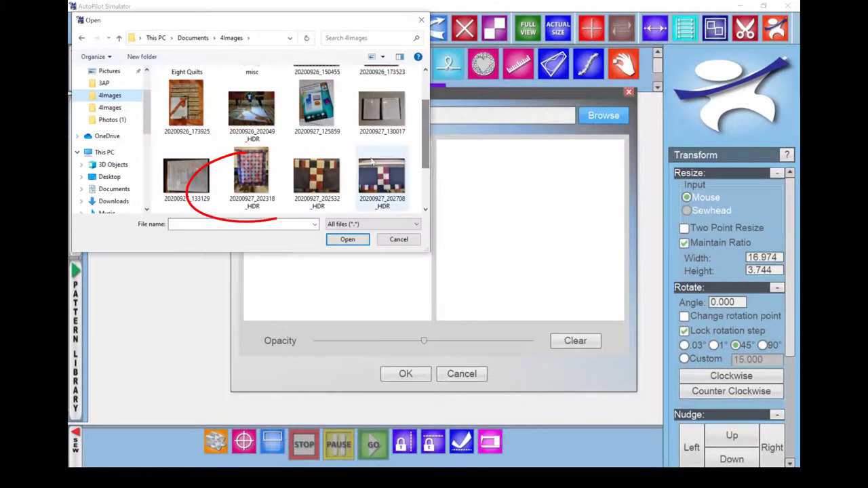
pyautogui.doubleClick(246, 177)
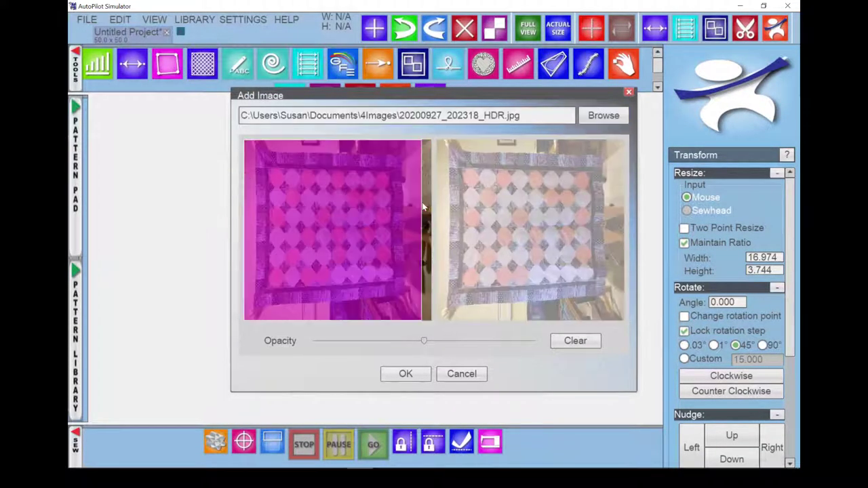
pyautogui.moveTo(423, 207); pyautogui.dragTo(407, 204)
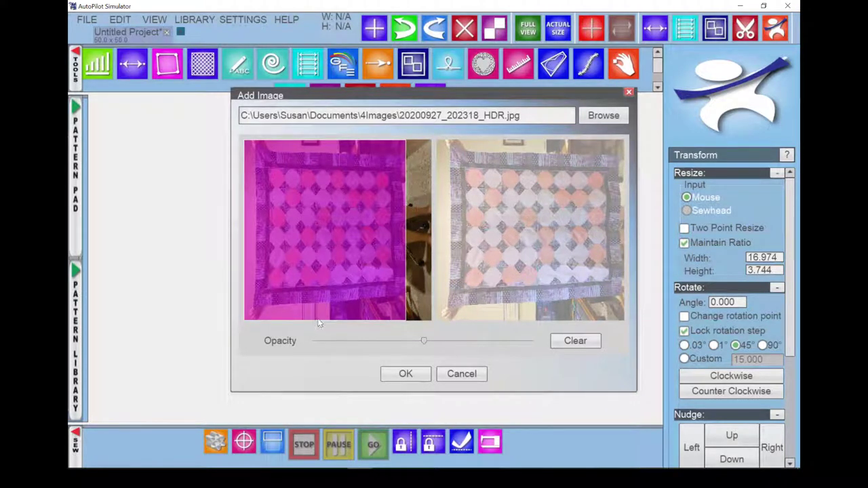
pyautogui.moveTo(319, 323); pyautogui.dragTo(322, 306)
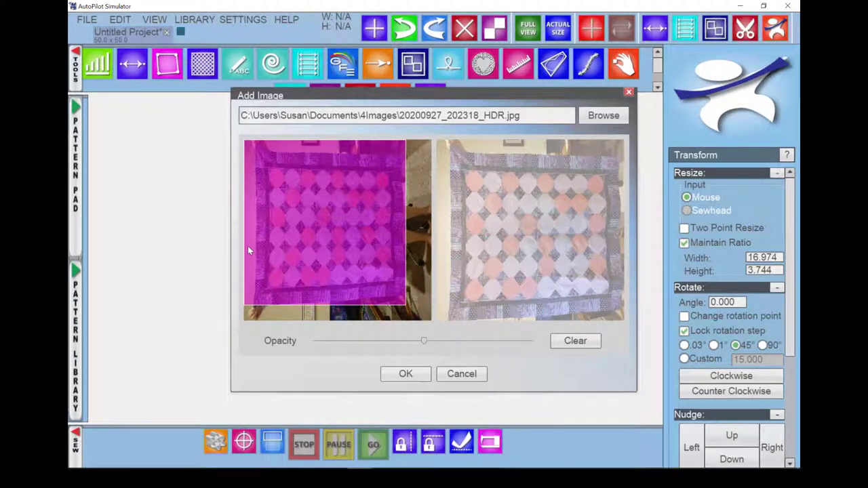
pyautogui.moveTo(244, 243); pyautogui.dragTo(255, 243)
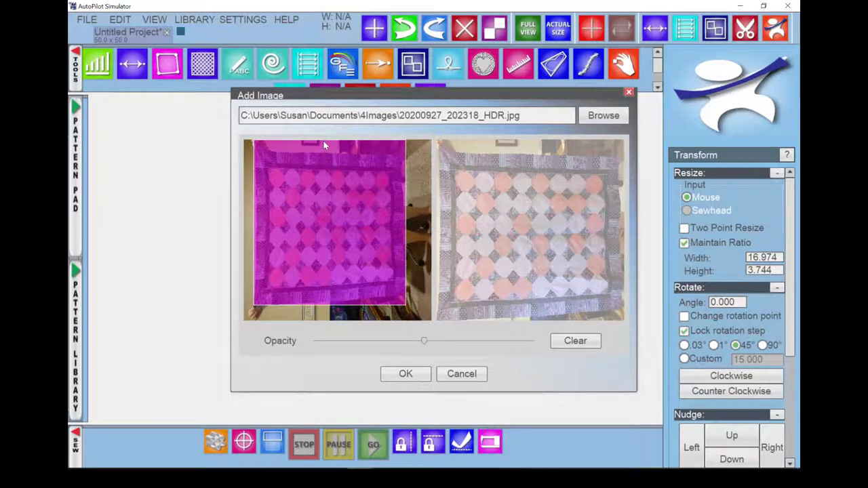
pyautogui.moveTo(324, 141); pyautogui.dragTo(321, 151)
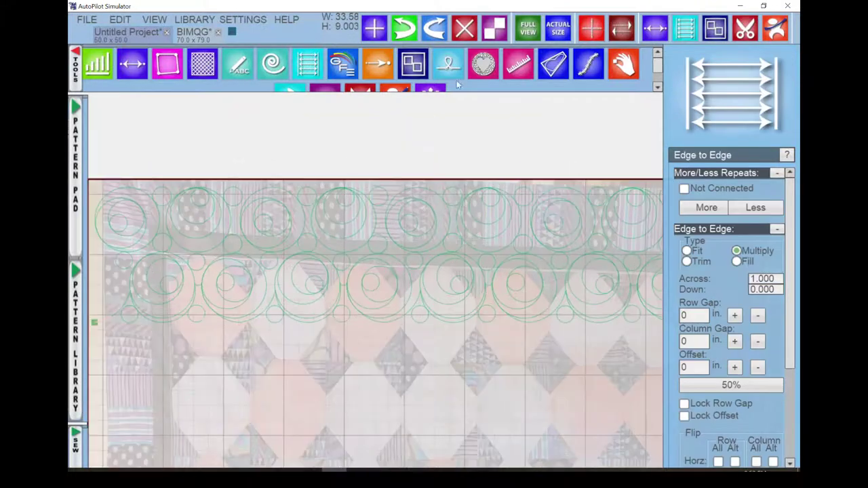
# At actual size, enlarge the circle pattern to W 40.29, then view the whole quilt.
pyautogui.click(552, 31)
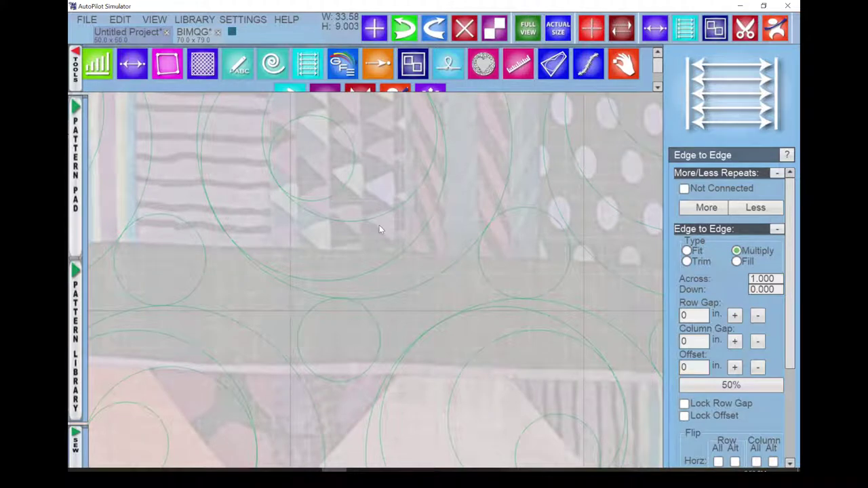
pyautogui.moveTo(379, 225); pyautogui.dragTo(361, 309)
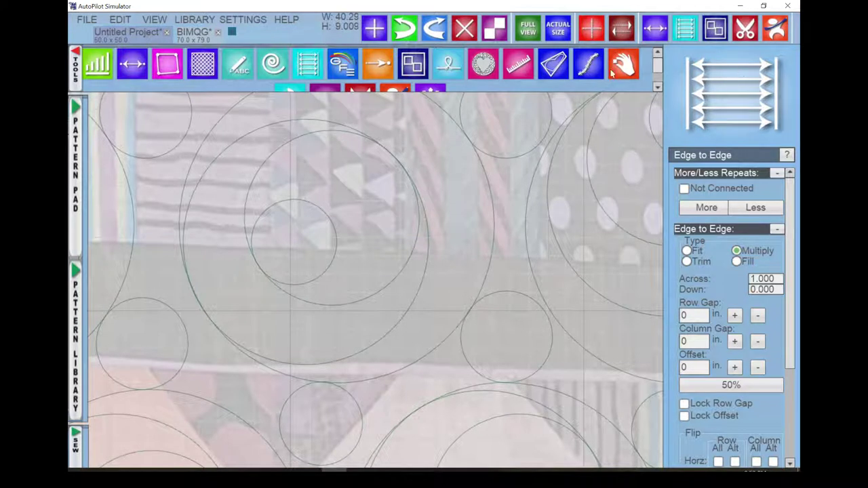
pyautogui.click(540, 37)
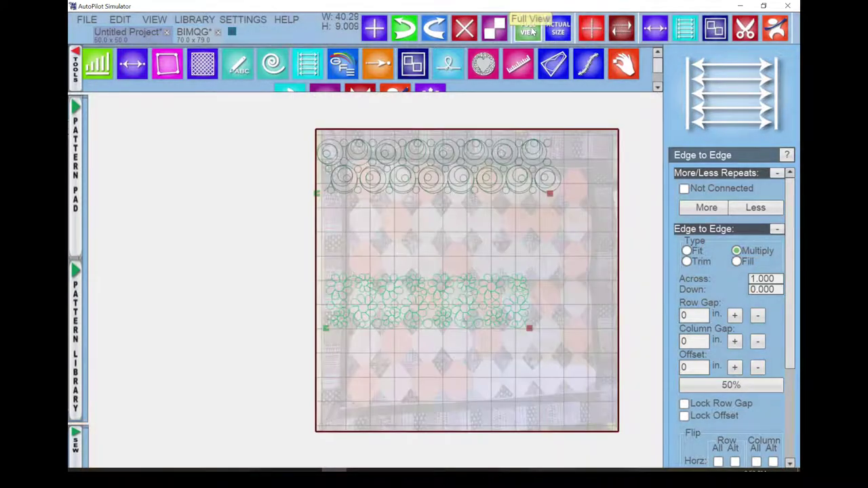
# Clear the quilt photo in the Background Image settings and confirm.
pyautogui.click(220, 22)
pyautogui.moveTo(270, 251)
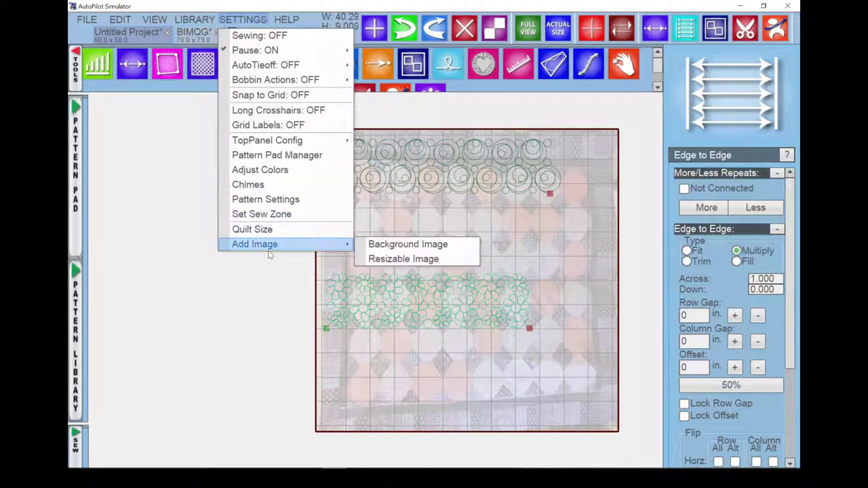
pyautogui.click(378, 248)
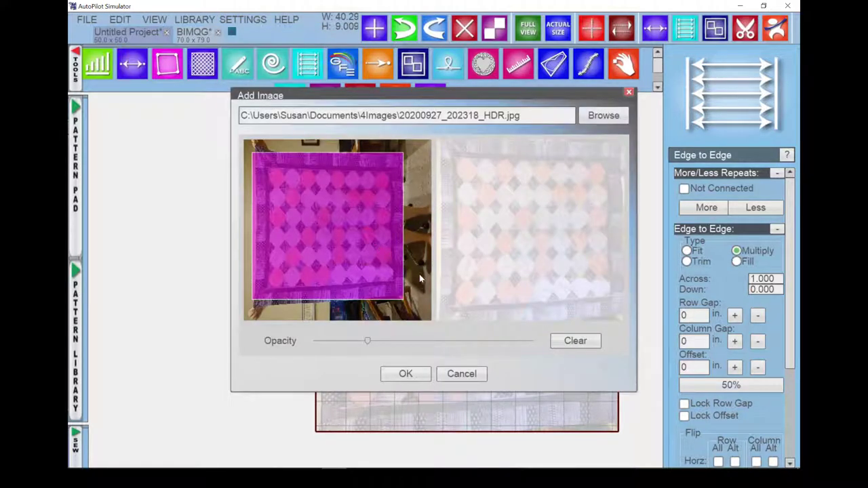
pyautogui.click(575, 341)
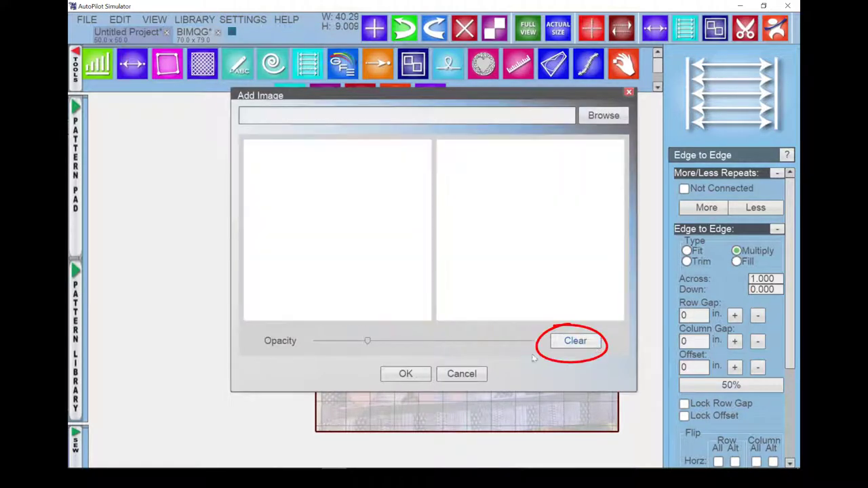
pyautogui.click(405, 375)
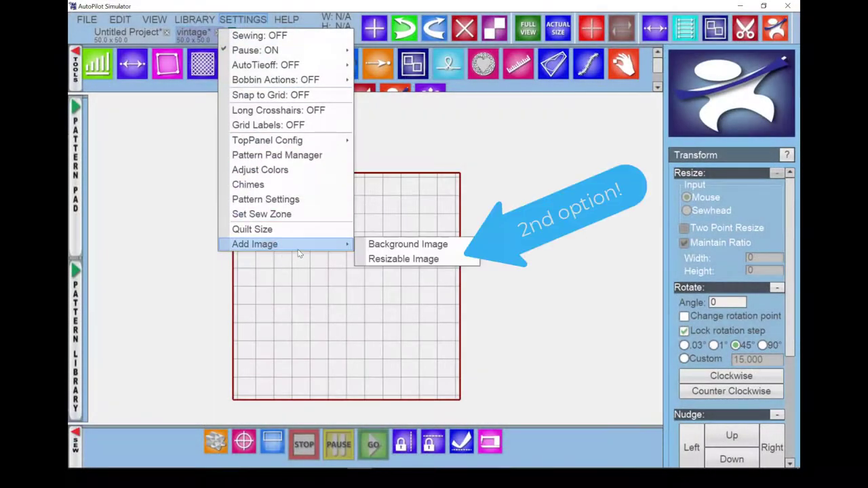
# Add 20200926_150455.jpg as a resizable image.
pyautogui.click(448, 264)
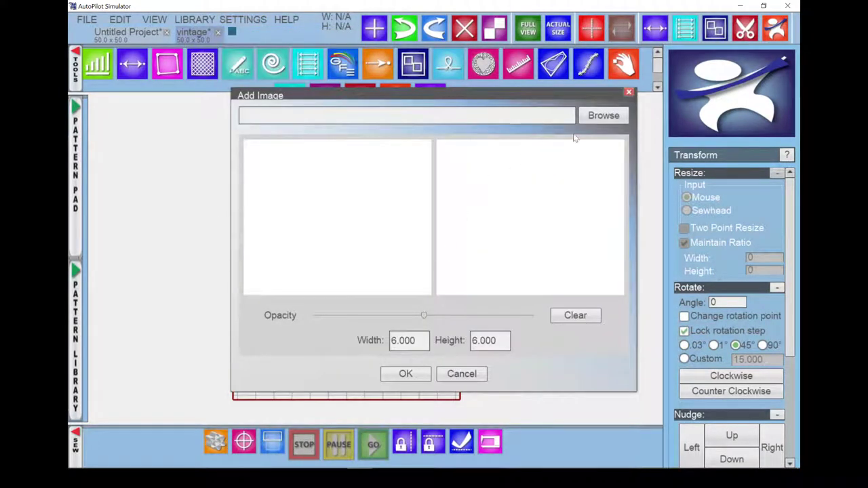
pyautogui.click(592, 117)
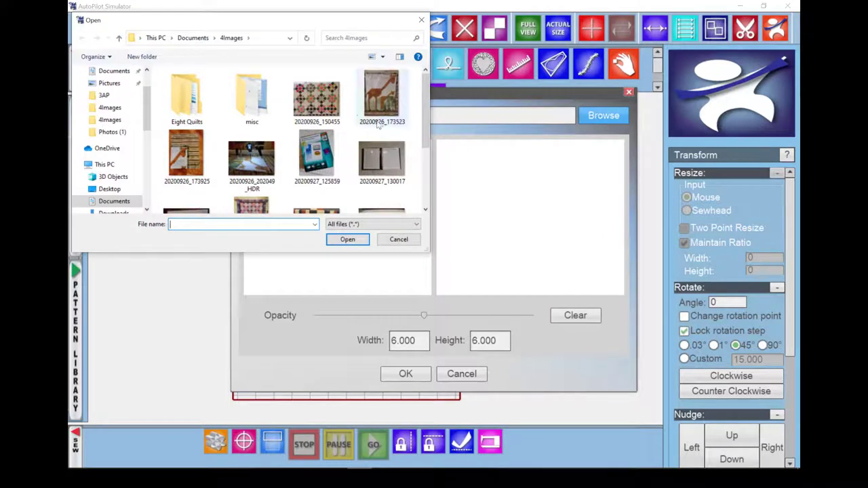
pyautogui.doubleClick(324, 107)
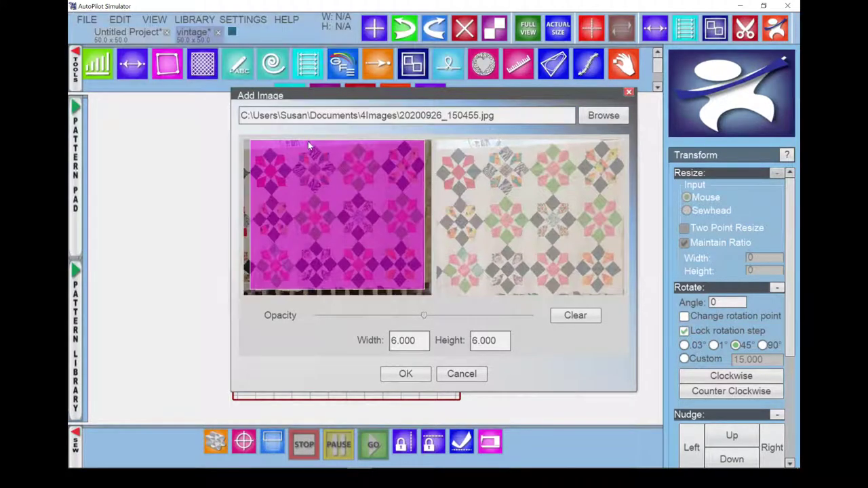
# Size the photo to width 49 and height 36, lower its opacity, and place it.
pyautogui.click(406, 343)
pyautogui.click(380, 243)
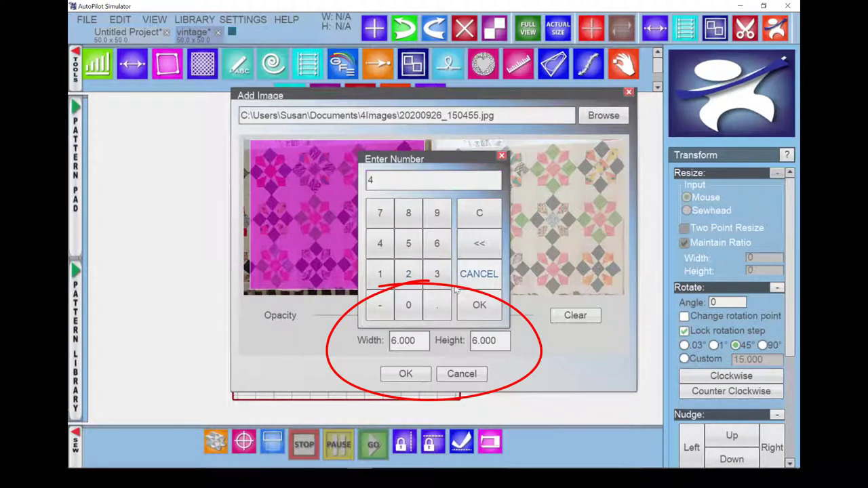
pyautogui.click(445, 217)
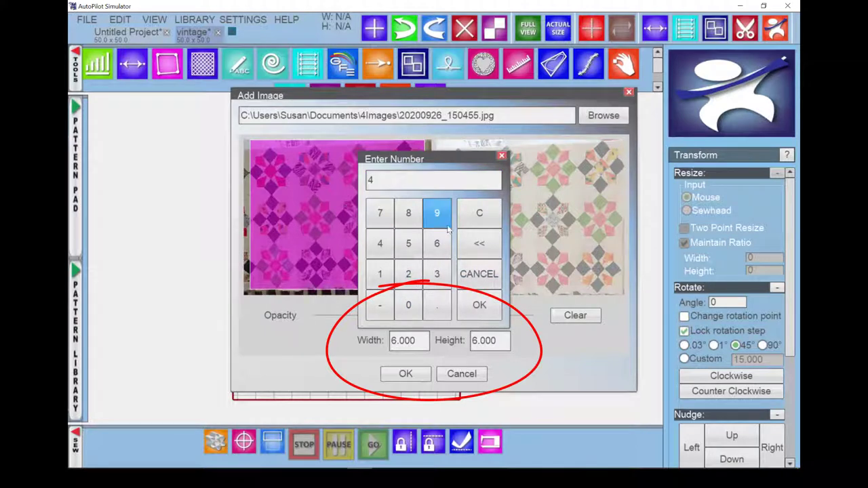
pyautogui.click(480, 305)
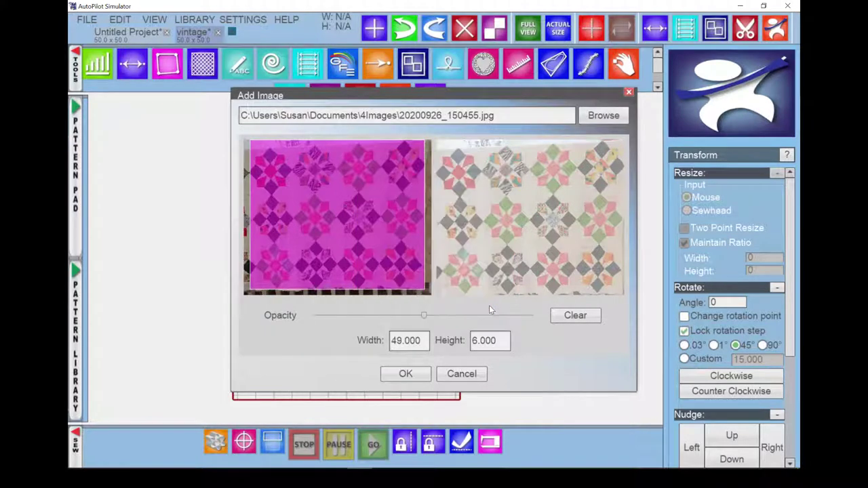
pyautogui.click(494, 342)
pyautogui.click(437, 274)
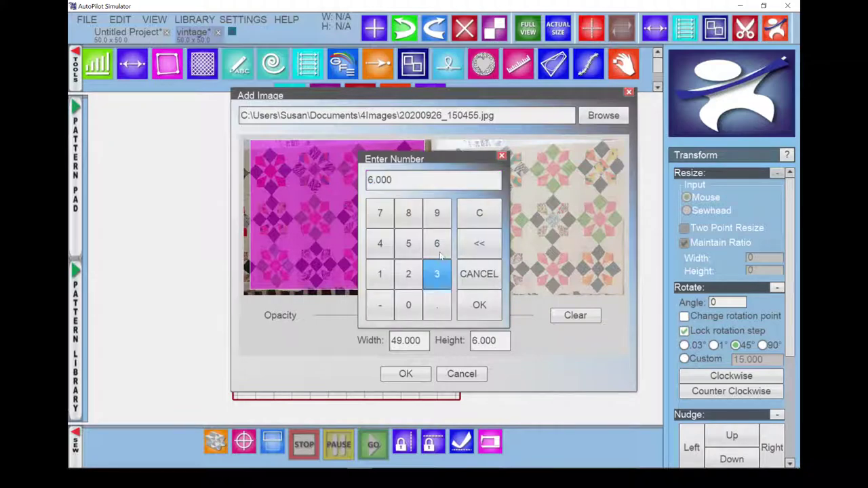
pyautogui.click(437, 243)
pyautogui.click(479, 305)
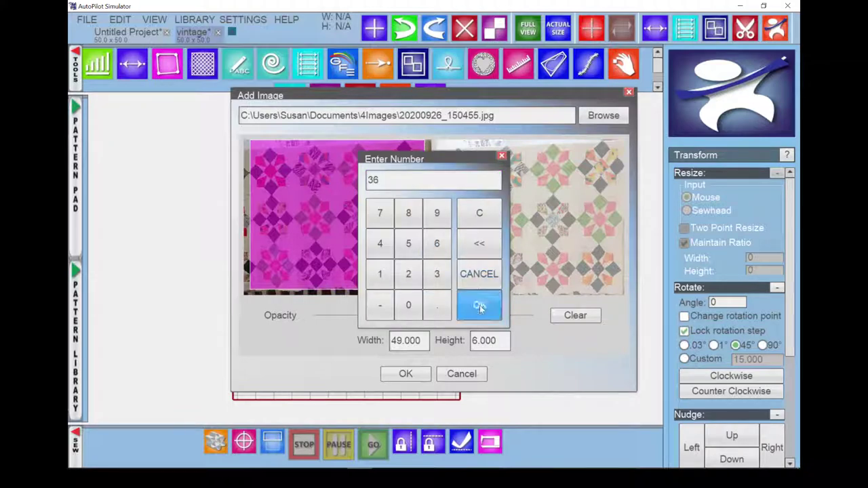
pyautogui.moveTo(424, 315); pyautogui.dragTo(360, 315)
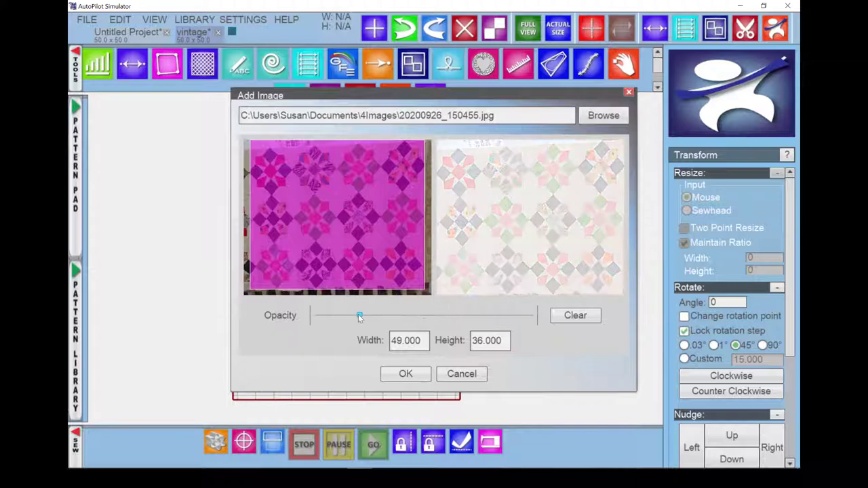
pyautogui.click(406, 374)
# Rotate the star pattern clockwise and place 9 Patch Star a45 over a photo star block.
pyautogui.click(534, 219)
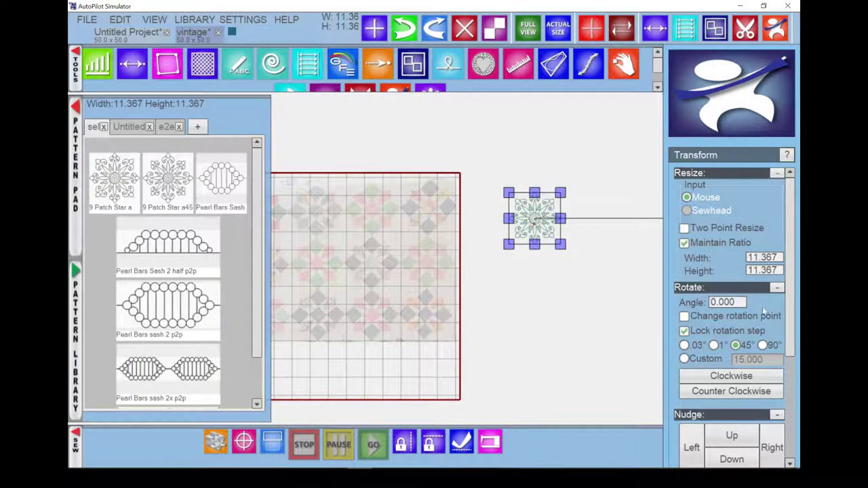
pyautogui.click(734, 377)
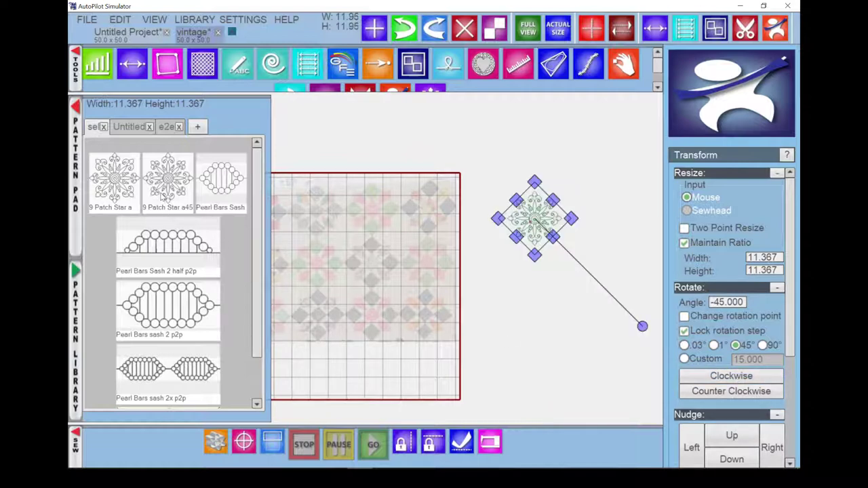
pyautogui.moveTo(163, 197); pyautogui.dragTo(370, 222)
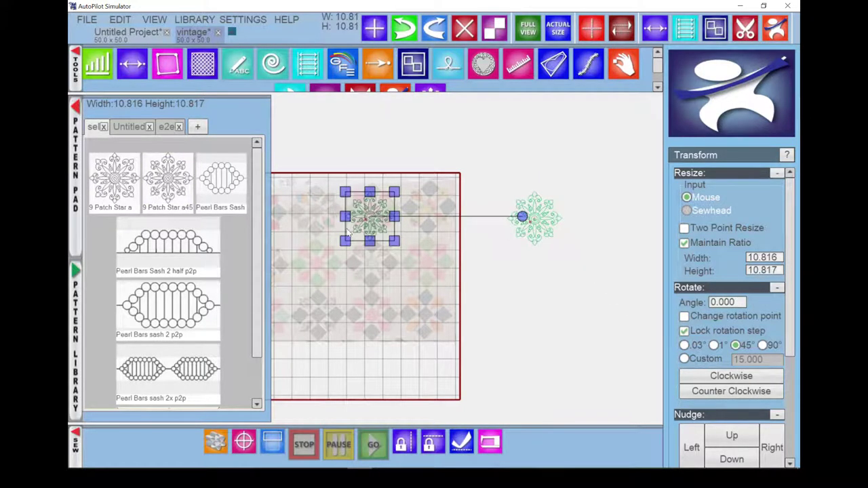
pyautogui.scroll(1, 348, 215)
pyautogui.moveTo(392, 201); pyautogui.dragTo(398, 186)
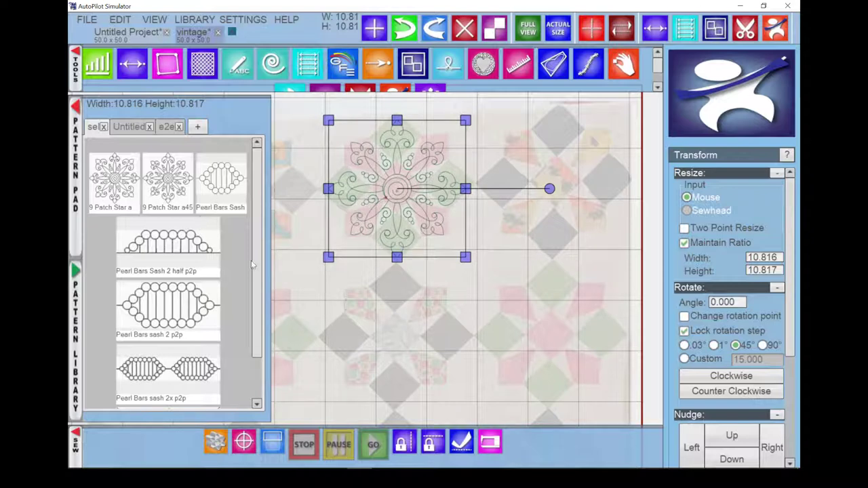
pyautogui.scroll(-3, 390, 190)
# Fit a Pearl Bars sash row horizontally from the quilt's left edge to its right edge.
pyautogui.click(168, 305)
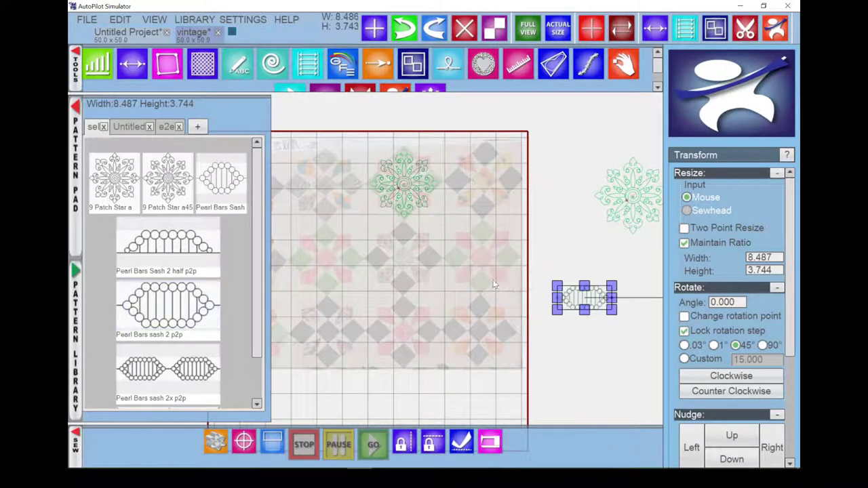
pyautogui.click(221, 178)
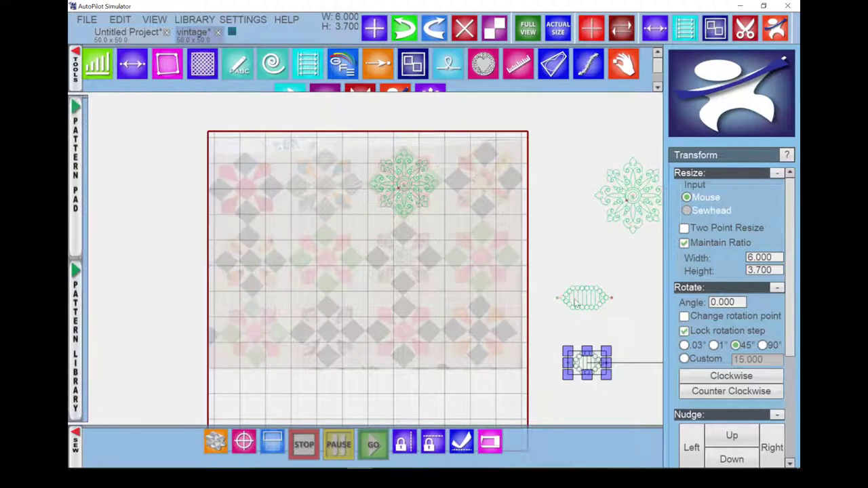
pyautogui.click(133, 64)
pyautogui.click(208, 228)
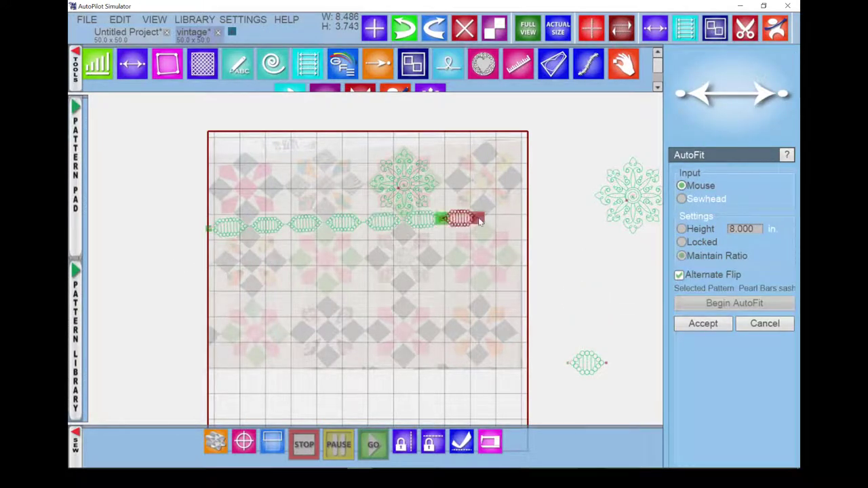
pyautogui.click(525, 217)
pyautogui.click(704, 325)
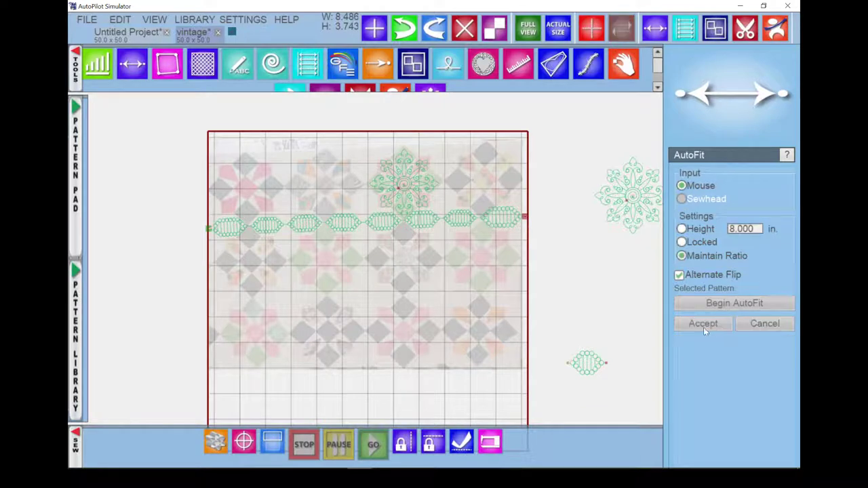
# Add Pearl Bars sash 2 p2p and fit it vertically down from the quilt's top edge.
pyautogui.click(76, 180)
pyautogui.moveTo(166, 298); pyautogui.dragTo(588, 286)
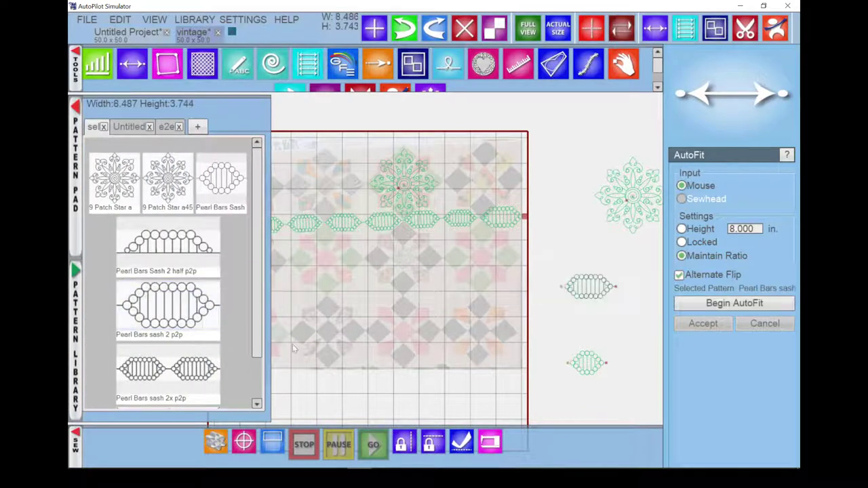
pyautogui.moveTo(541, 387); pyautogui.dragTo(613, 417)
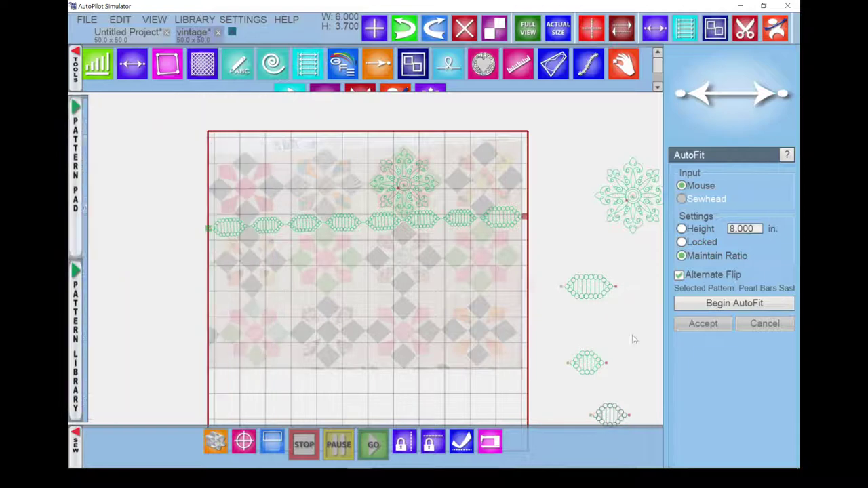
pyautogui.click(729, 307)
pyautogui.click(443, 133)
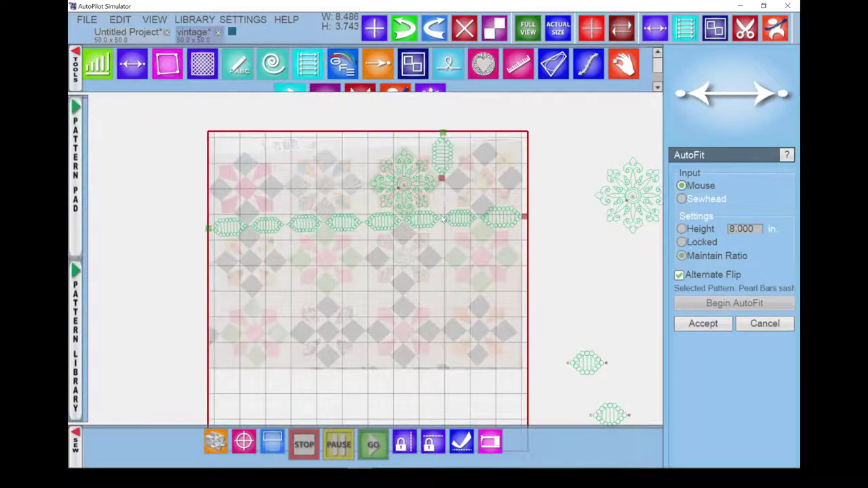
pyautogui.click(450, 331)
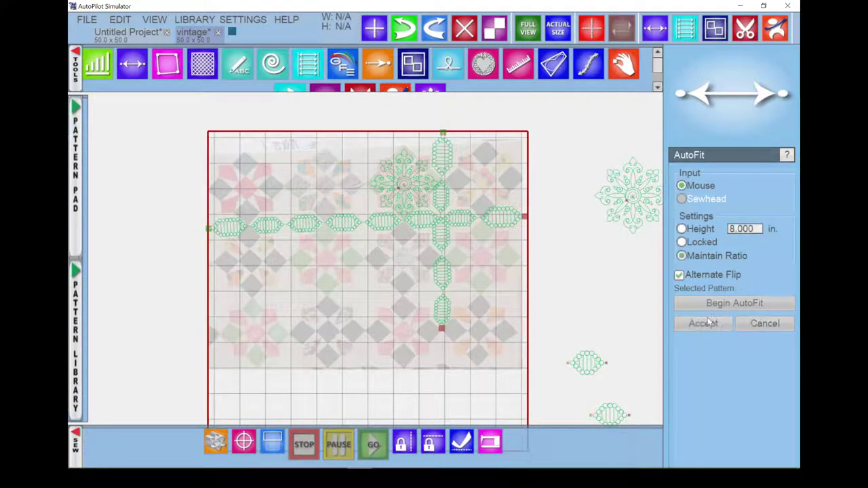
# Start another Pearl Bars AutoFit from the block's edge.
pyautogui.click(587, 365)
pyautogui.click(685, 303)
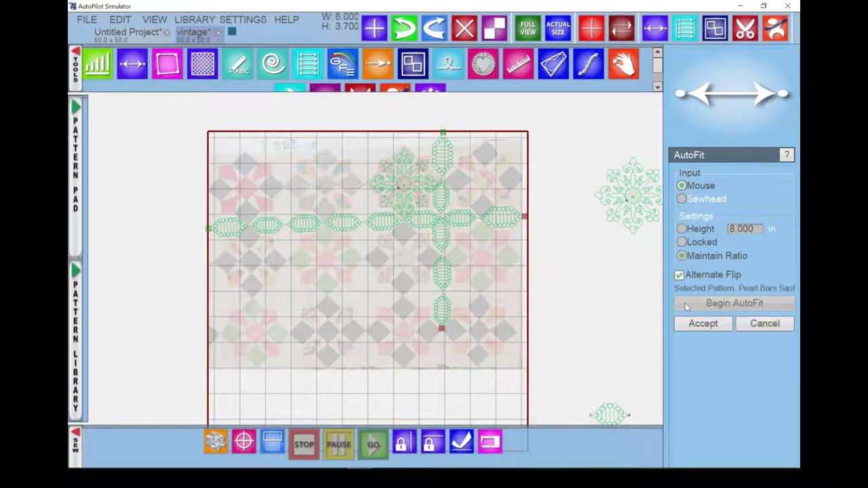
pyautogui.click(209, 297)
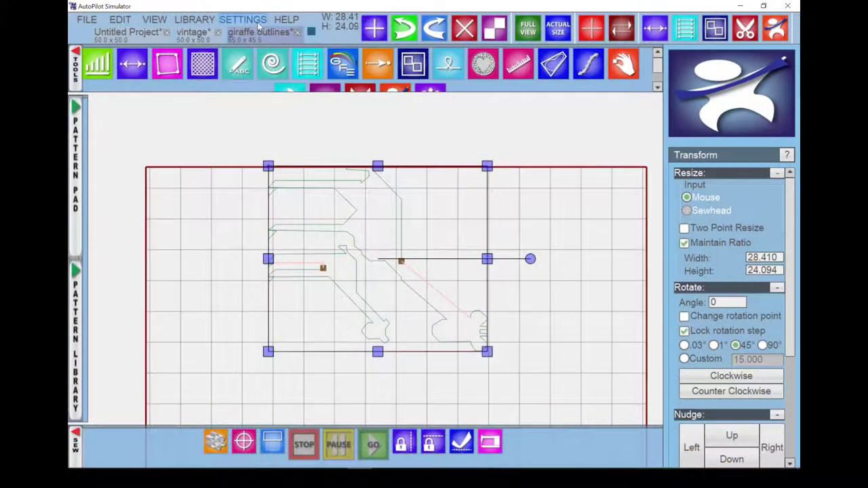
# Load the giraffe photo 20200926_173523 from 4Images and crop its left and bottom edges.
pyautogui.click(258, 25)
pyautogui.moveTo(271, 244)
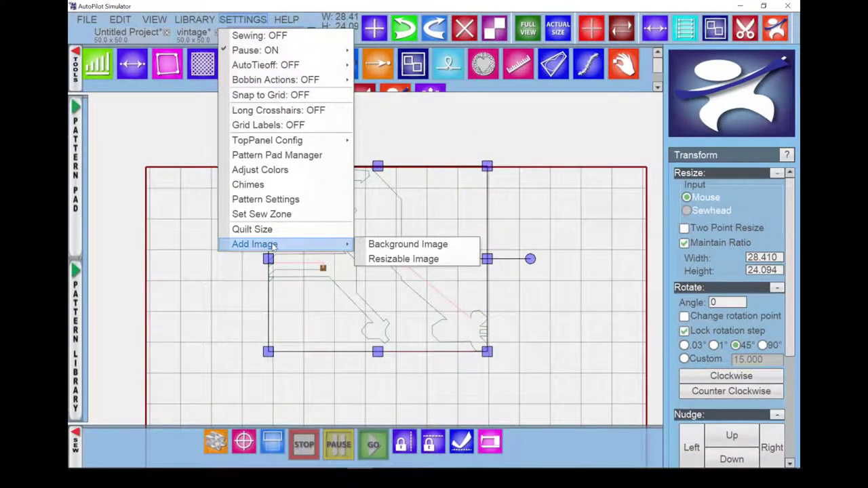
pyautogui.click(377, 259)
pyautogui.click(601, 116)
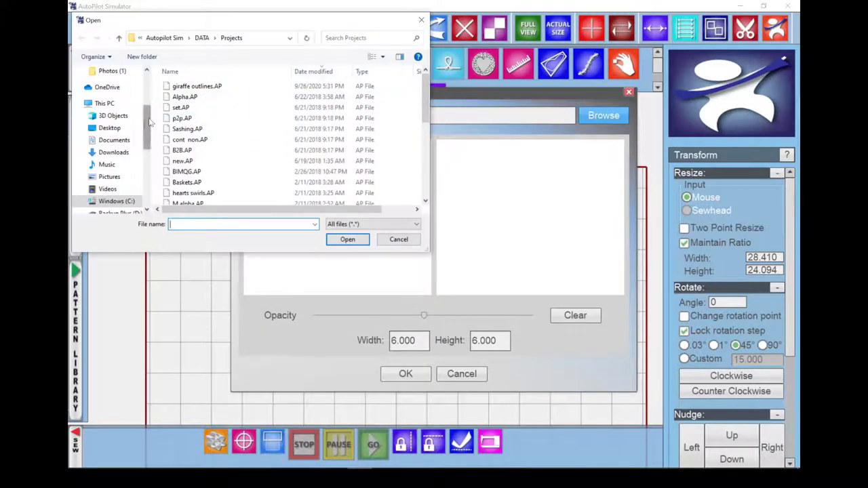
pyautogui.scroll(-3, 109, 149)
pyautogui.click(112, 186)
pyautogui.doubleClick(382, 95)
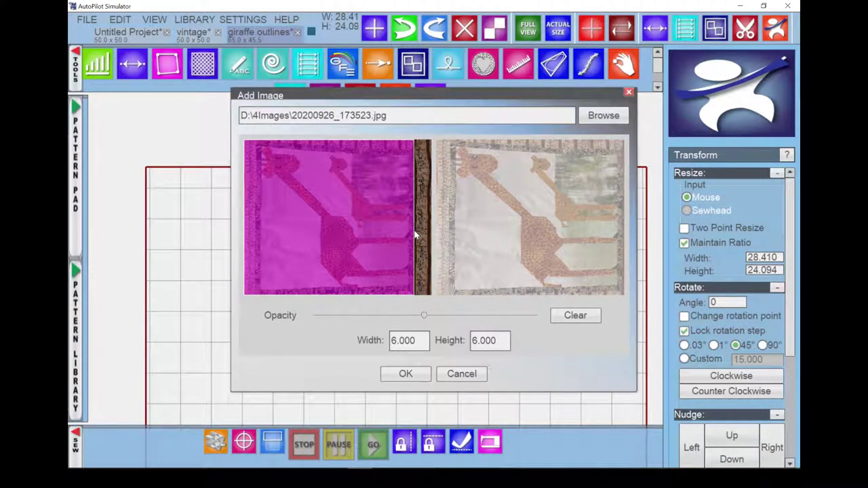
pyautogui.moveTo(246, 227); pyautogui.dragTo(258, 227)
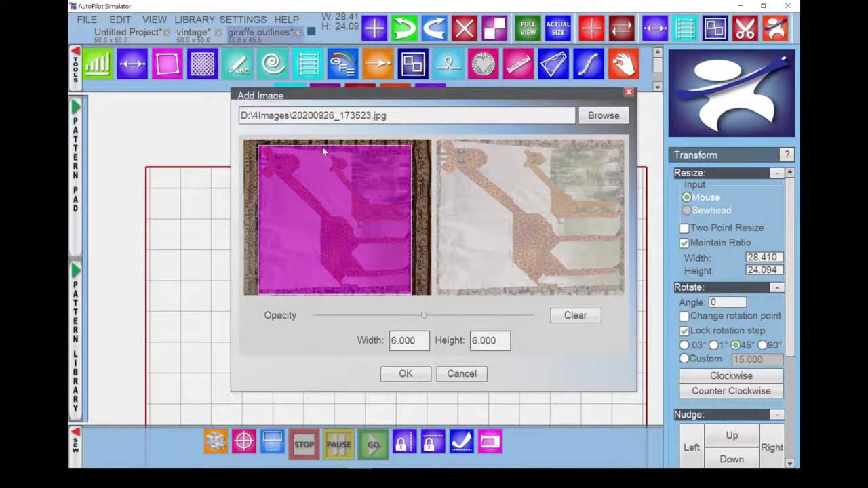
pyautogui.moveTo(342, 295); pyautogui.dragTo(339, 291)
# Size the photo to width 28 and height 23 and lower its opacity.
pyautogui.click(407, 342)
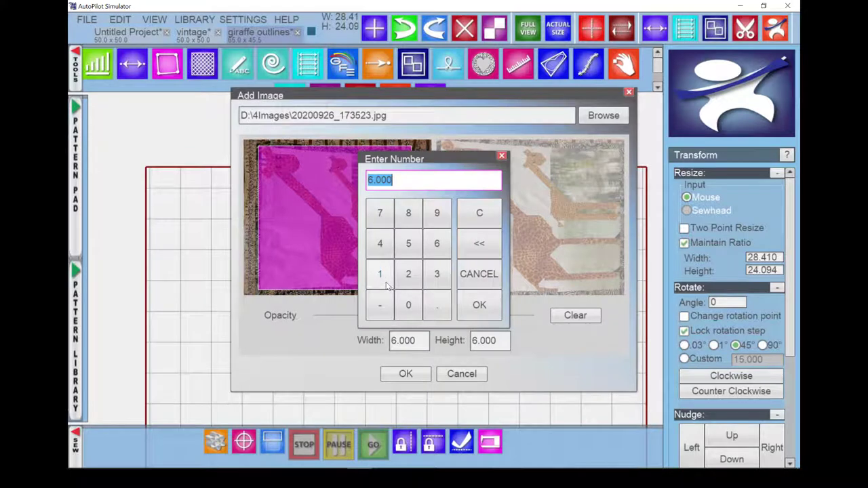
pyautogui.click(408, 274)
pyautogui.click(408, 213)
pyautogui.click(480, 304)
pyautogui.click(489, 340)
pyautogui.click(409, 273)
pyautogui.click(437, 273)
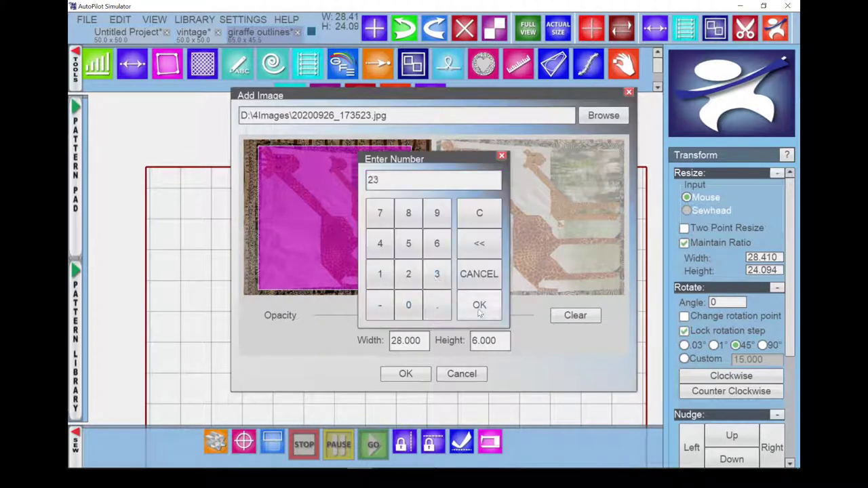
pyautogui.click(480, 304)
pyautogui.moveTo(428, 315); pyautogui.dragTo(397, 315)
# Place the faded photo and move the giraffe outline onto it, shifting it left and down.
pyautogui.click(405, 374)
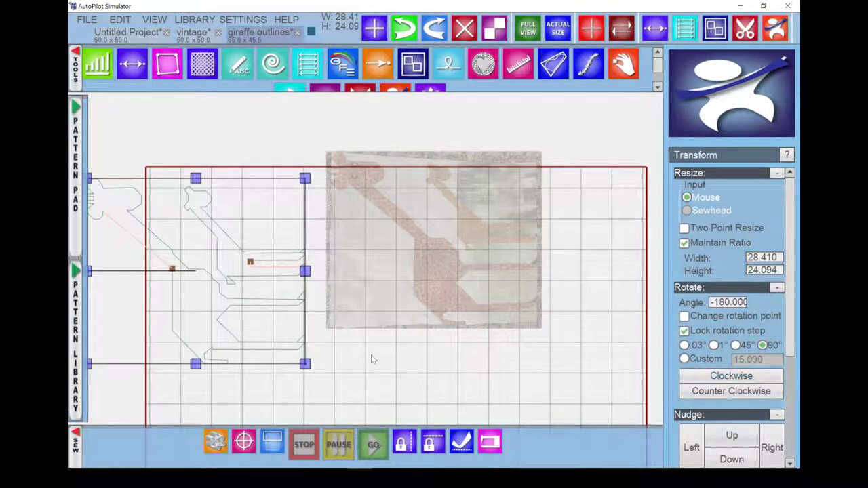
pyautogui.moveTo(185, 247); pyautogui.dragTo(420, 219)
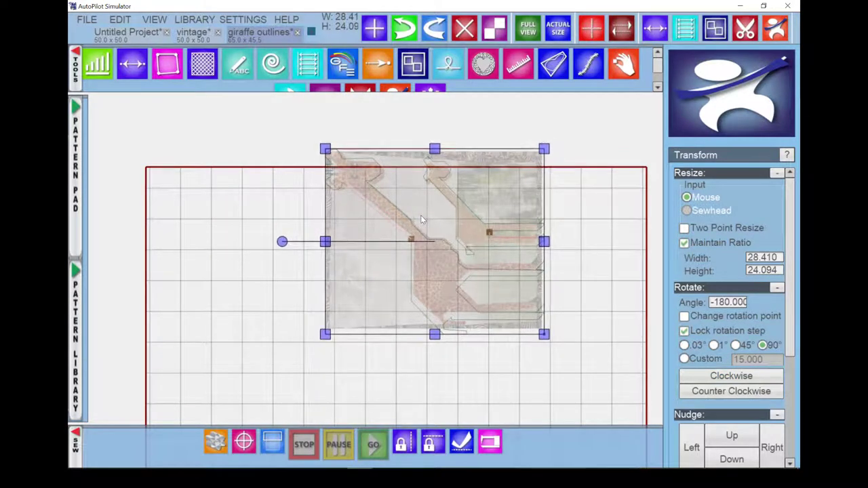
pyautogui.scroll(1, 501, 225)
pyautogui.click(533, 165)
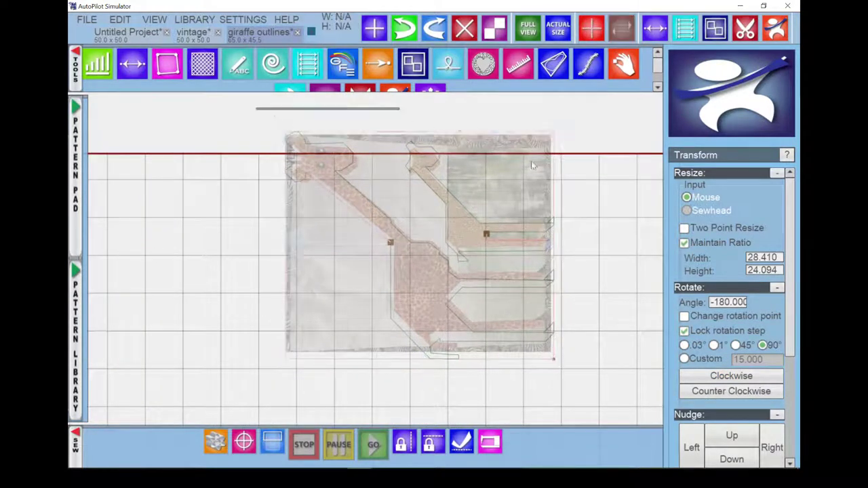
pyautogui.moveTo(256, 107); pyautogui.dragTo(626, 388)
pyautogui.moveTo(397, 204); pyautogui.dragTo(334, 289)
pyautogui.scroll(-1, 453, 160)
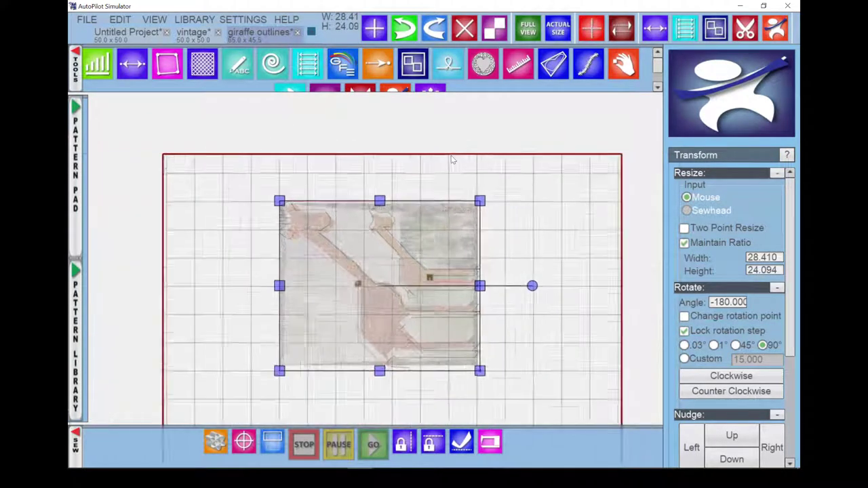
pyautogui.scroll(-1, 453, 160)
pyautogui.scroll(2, 409, 175)
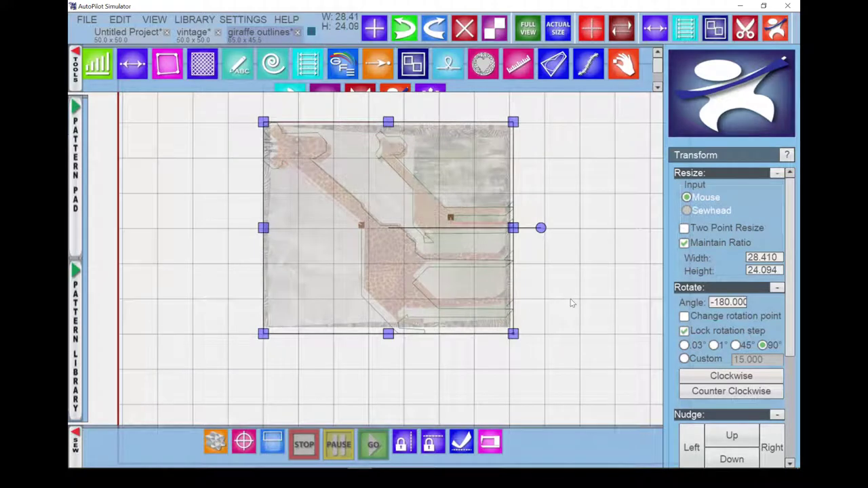
# Rotate the giraffe outline 90° clockwise and nudge it into alignment with the photo.
pyautogui.click(721, 376)
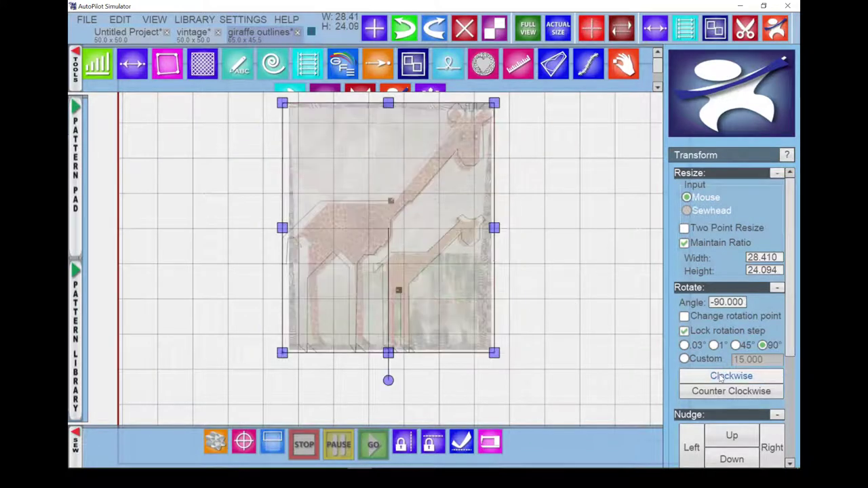
pyautogui.scroll(2, 546, 137)
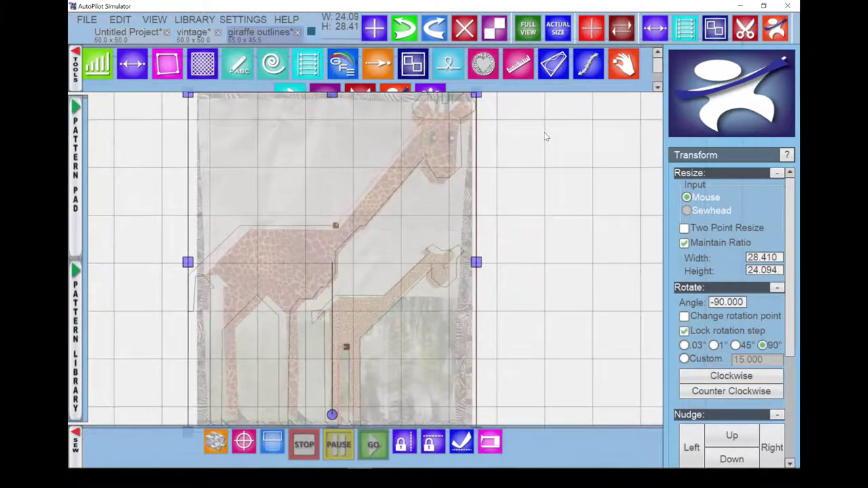
pyautogui.moveTo(321, 246); pyautogui.dragTo(326, 247)
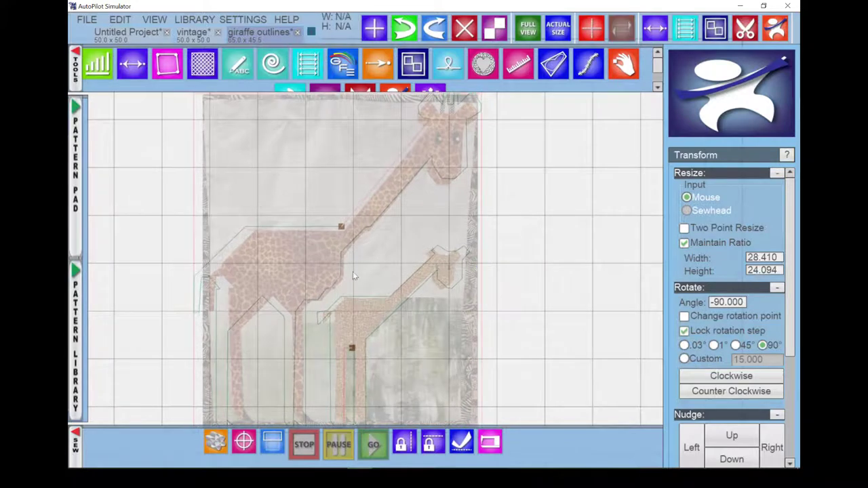
pyautogui.scroll(-3, 346, 281)
pyautogui.click(335, 293)
pyautogui.scroll(2, 334, 293)
pyautogui.moveTo(334, 292); pyautogui.dragTo(330, 293)
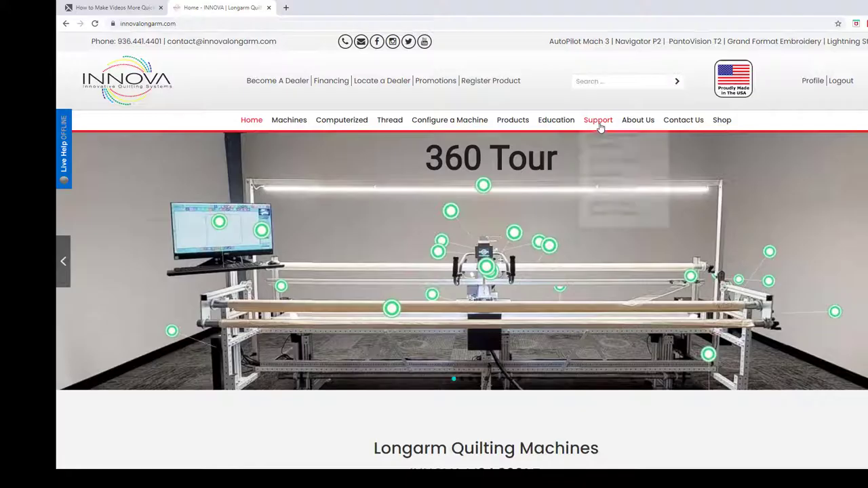
# Check the Mach 3 Simulator Installer & Update page for v1.2.15.28576, then return Home.
pyautogui.moveTo(600, 128)
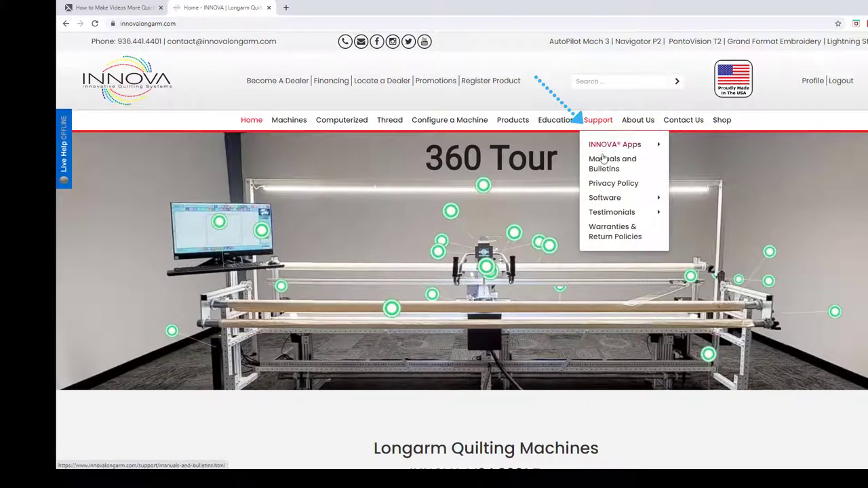
pyautogui.moveTo(605, 198)
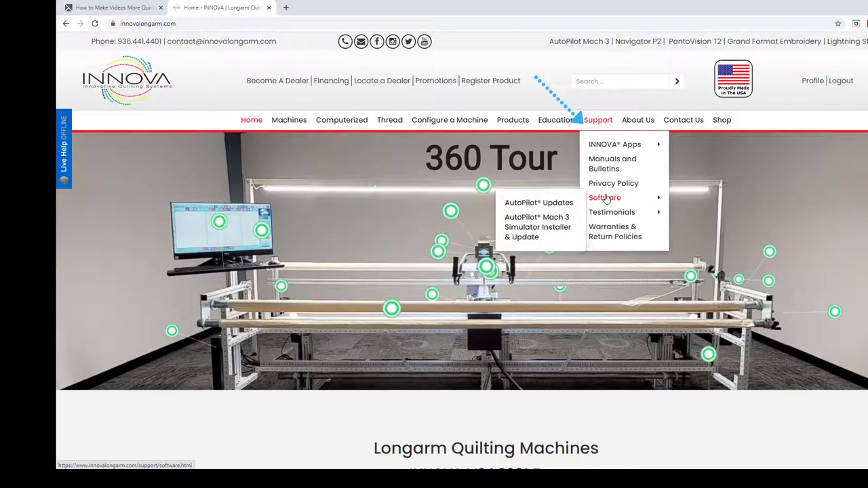
pyautogui.click(562, 219)
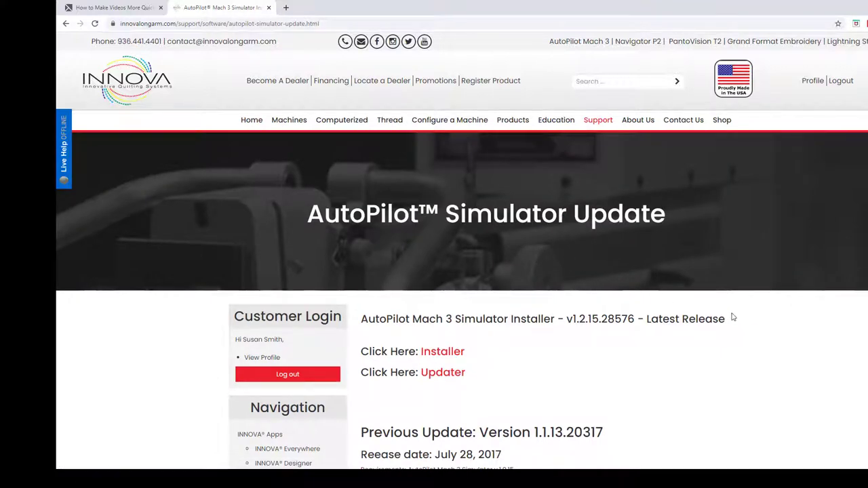
pyautogui.click(253, 120)
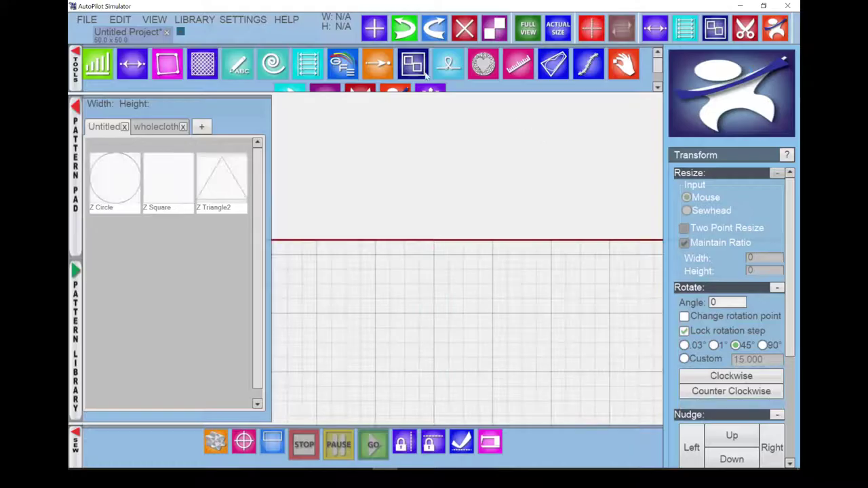
# Show HELP > Diagnostics with the installed version numbers.
pyautogui.click(287, 21)
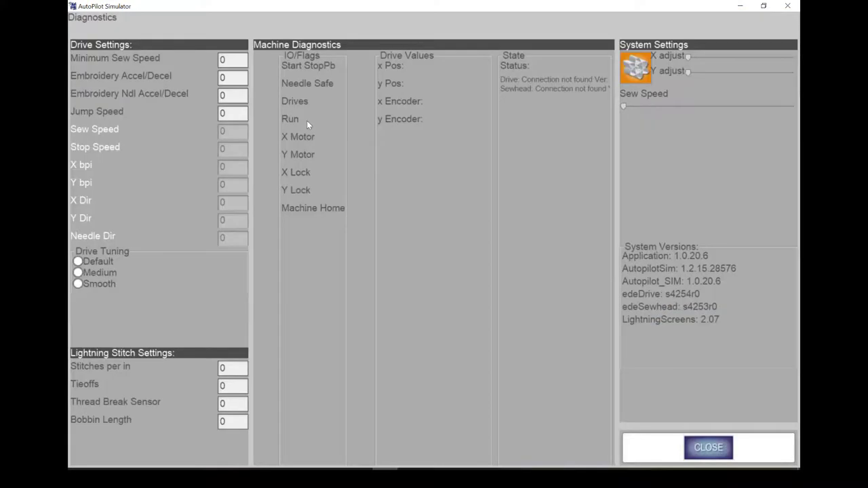
pyautogui.click(306, 123)
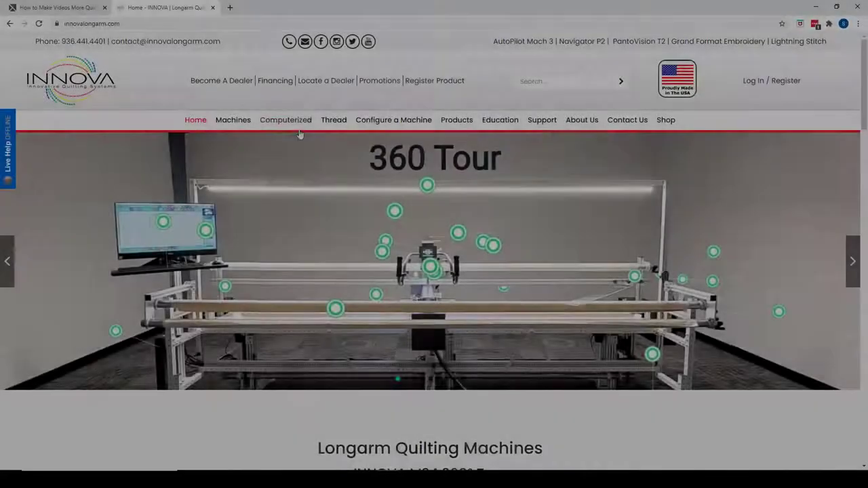
# Go to the AutoPilot® Simulator Free Trial page under Computerized > AutoPilot® on the INNOVA site.
pyautogui.moveTo(297, 128)
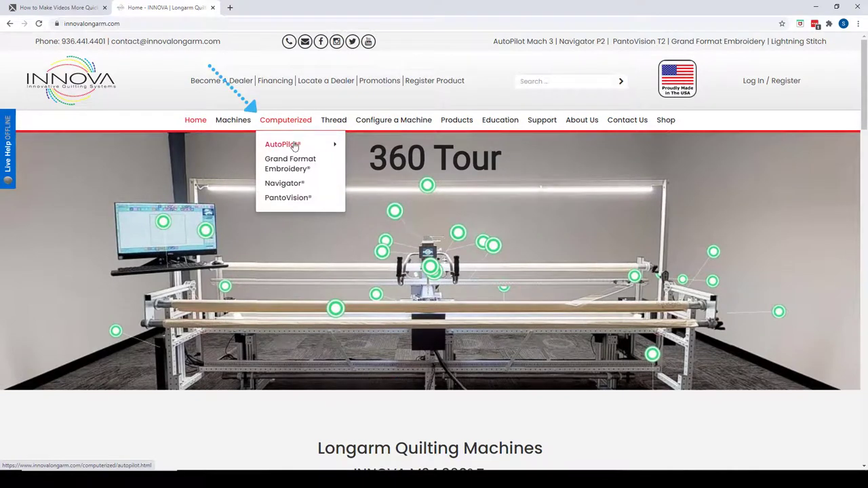
pyautogui.moveTo(294, 145)
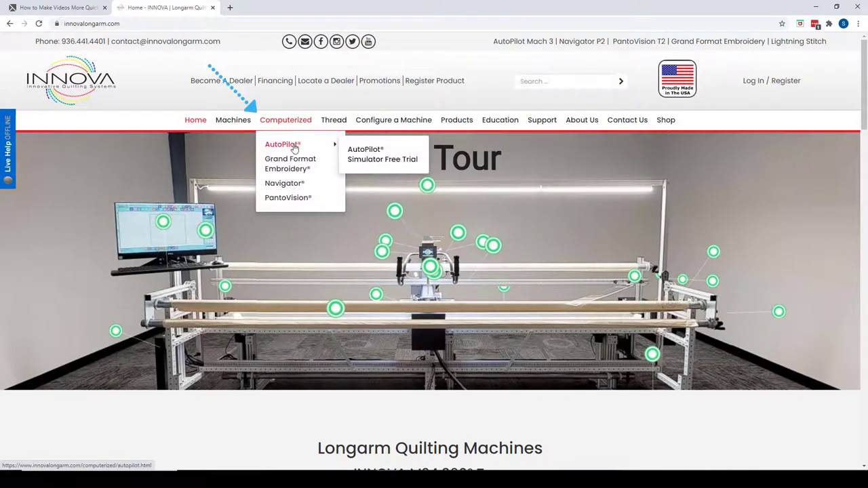
pyautogui.click(361, 153)
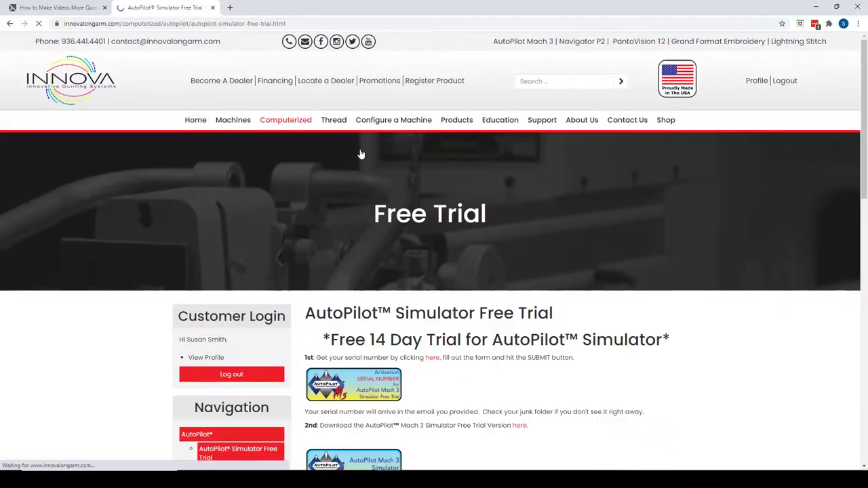